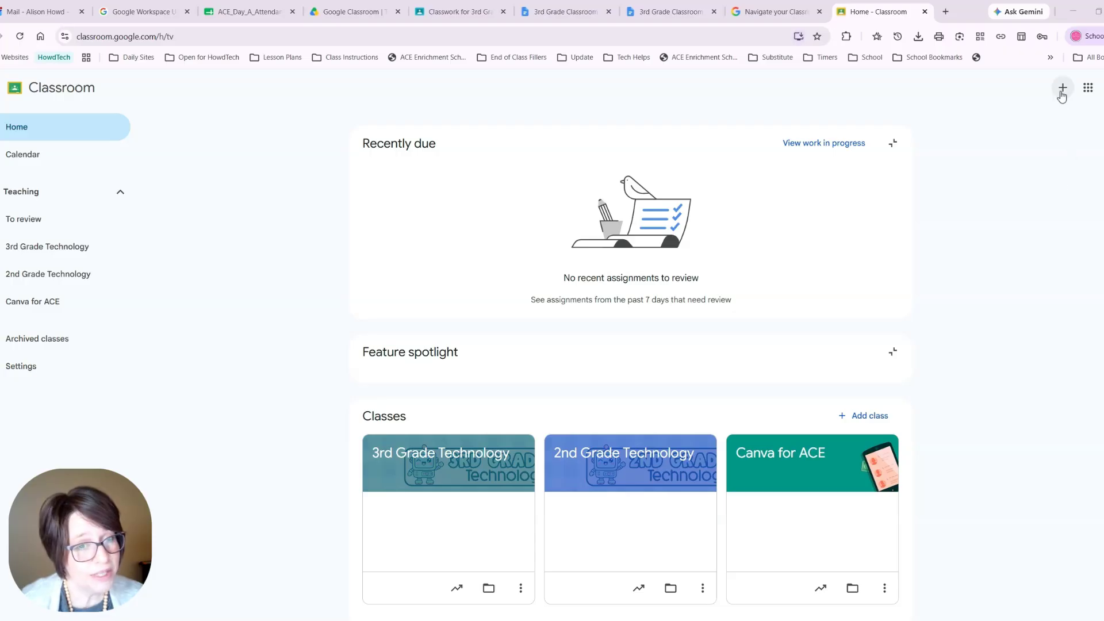
- Create a new class named "4th Grade Technology"
{"action": "left_click", "coordinate": [1062, 92]}
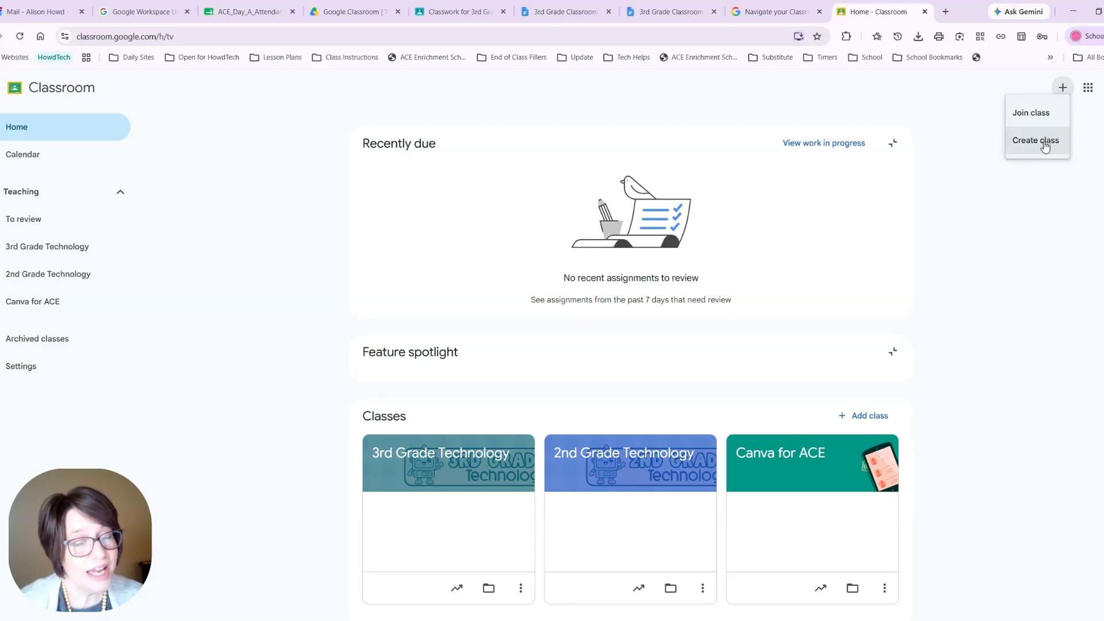
{"action": "left_click", "coordinate": [1045, 145]}
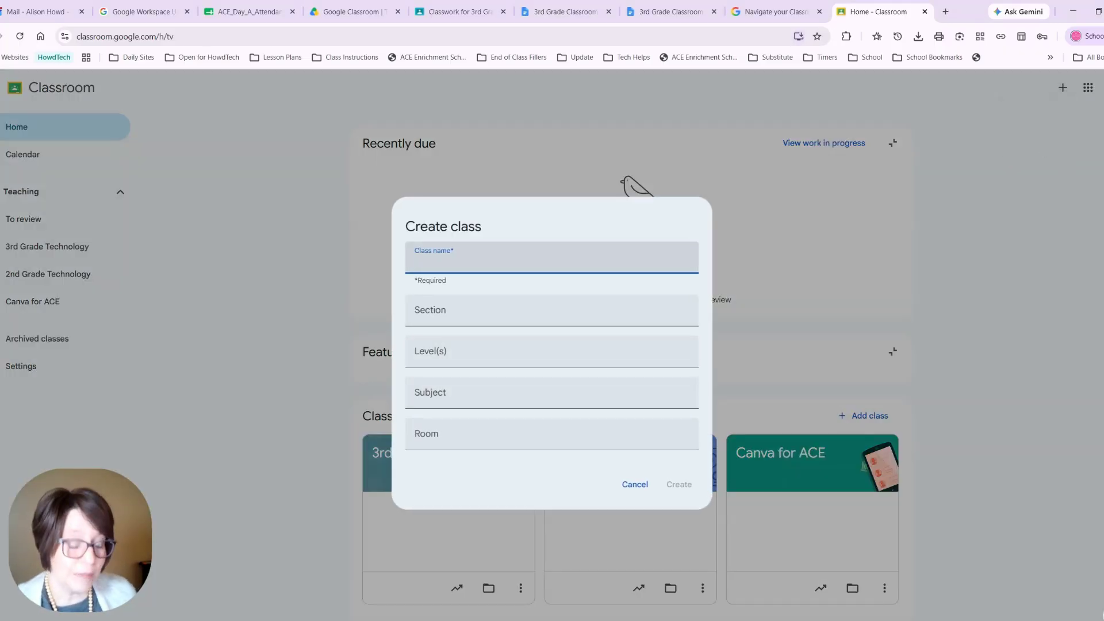
{"action": "type", "text": "4th Grade Technology"}
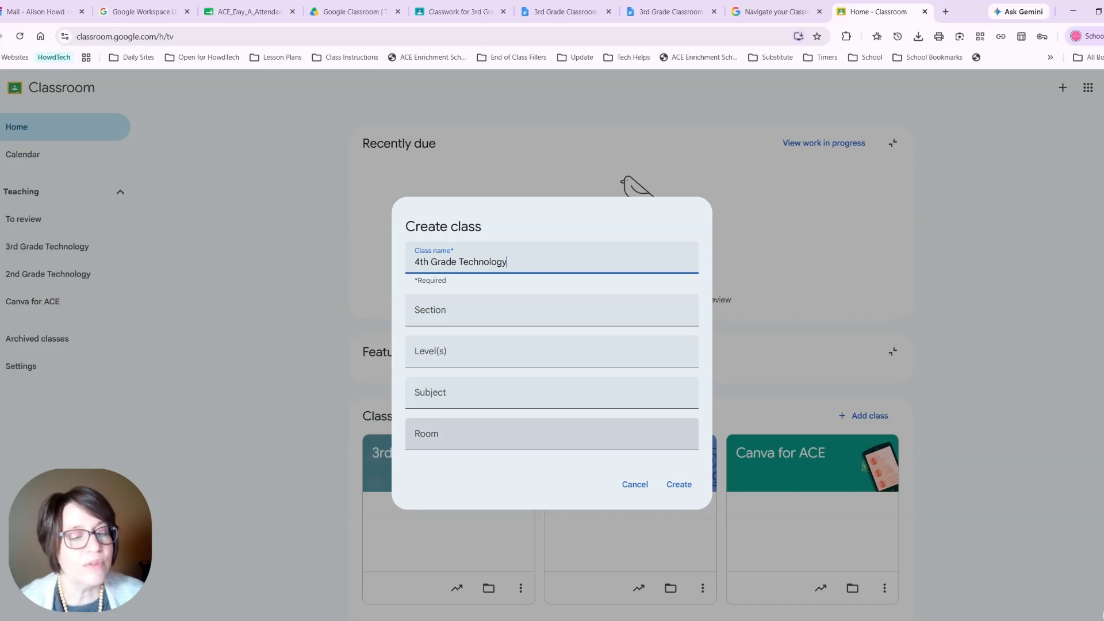
{"action": "left_click", "coordinate": [678, 485]}
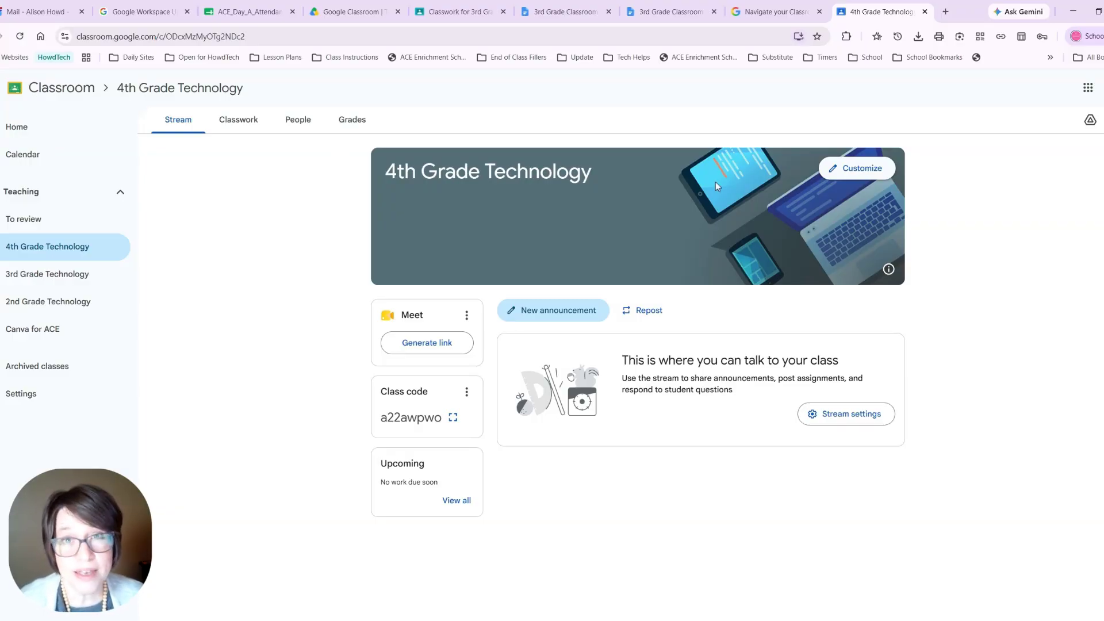
- Replace the class header image with the uploaded "4th Grade Technology" robot banner and save the new appearance
{"action": "left_click", "coordinate": [857, 168]}
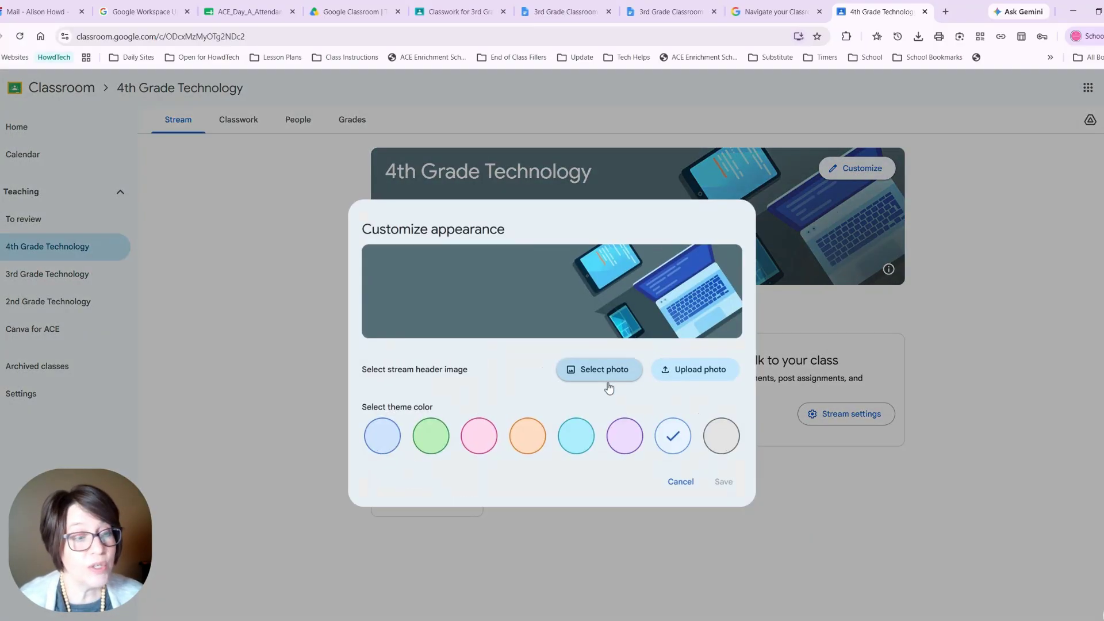
{"action": "left_click", "coordinate": [702, 375]}
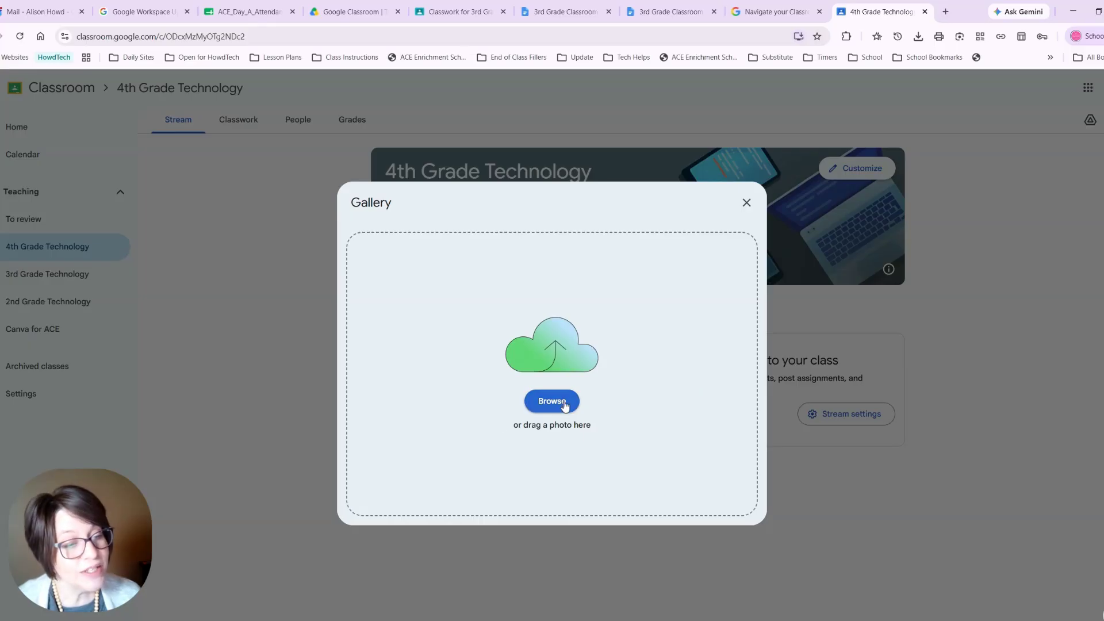
{"action": "left_click", "coordinate": [564, 406]}
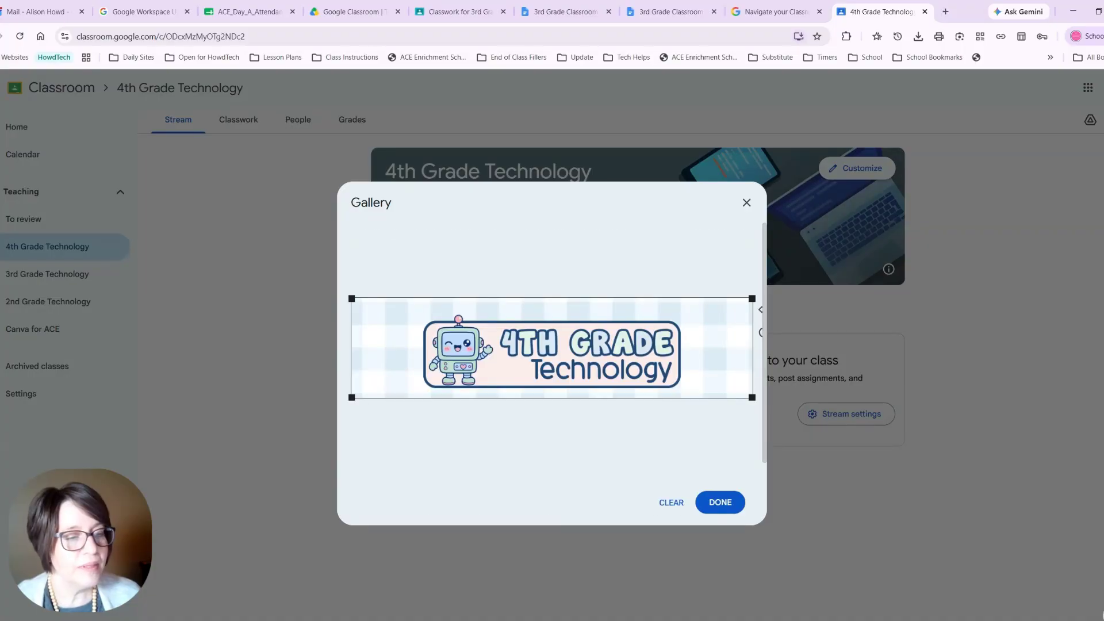
{"action": "left_click", "coordinate": [713, 504]}
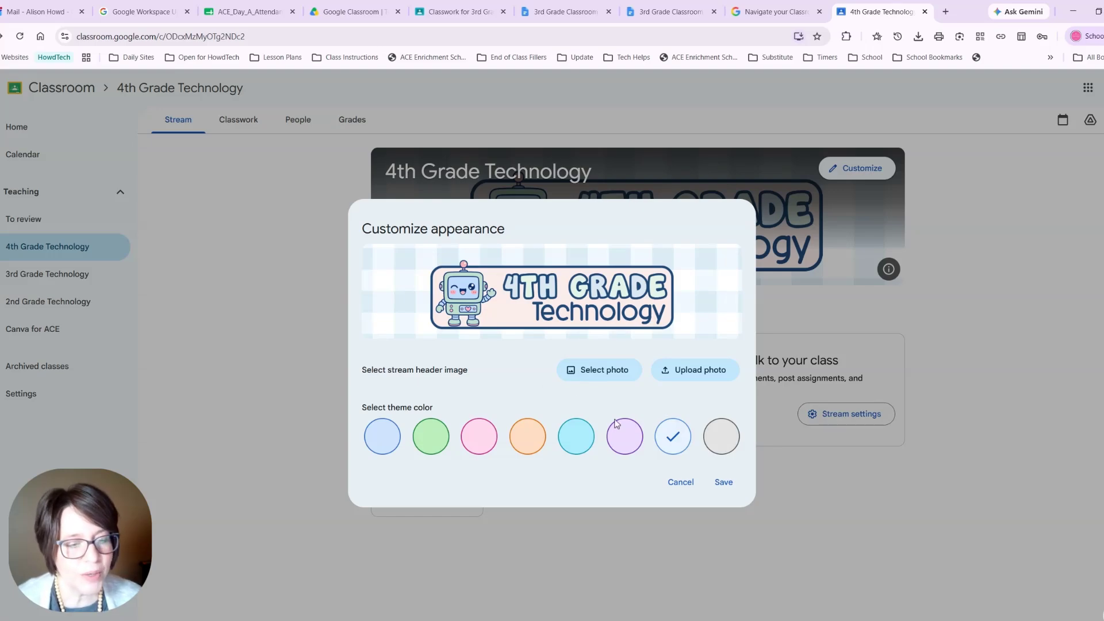
{"action": "left_click", "coordinate": [733, 486]}
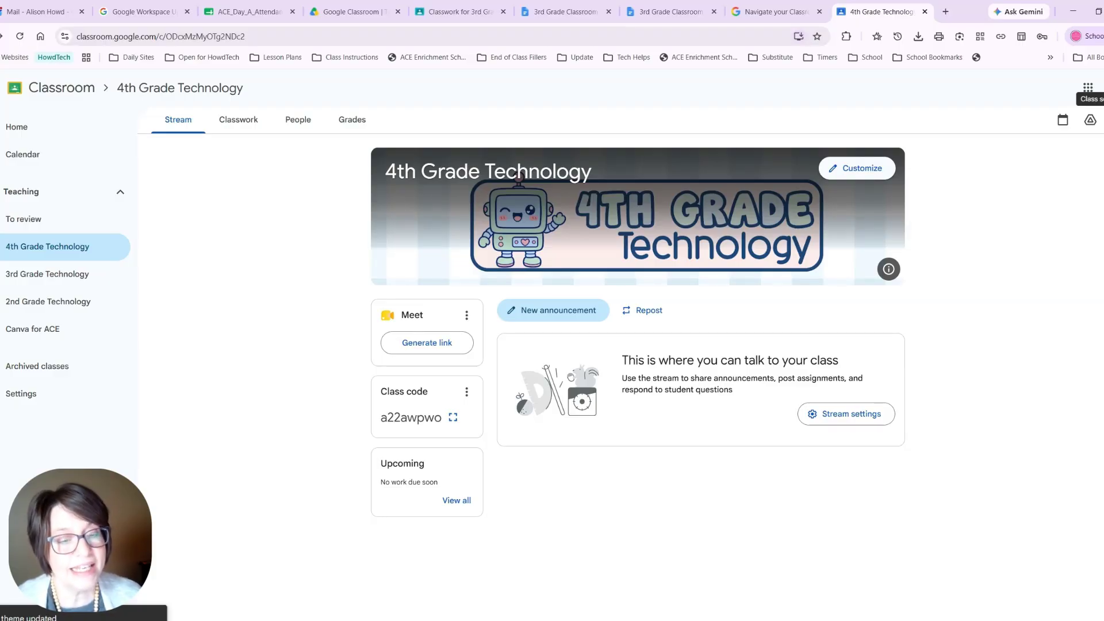
- In the class settings, restrict the Stream so that only teachers can post or comment
{"action": "left_click", "coordinate": [838, 419]}
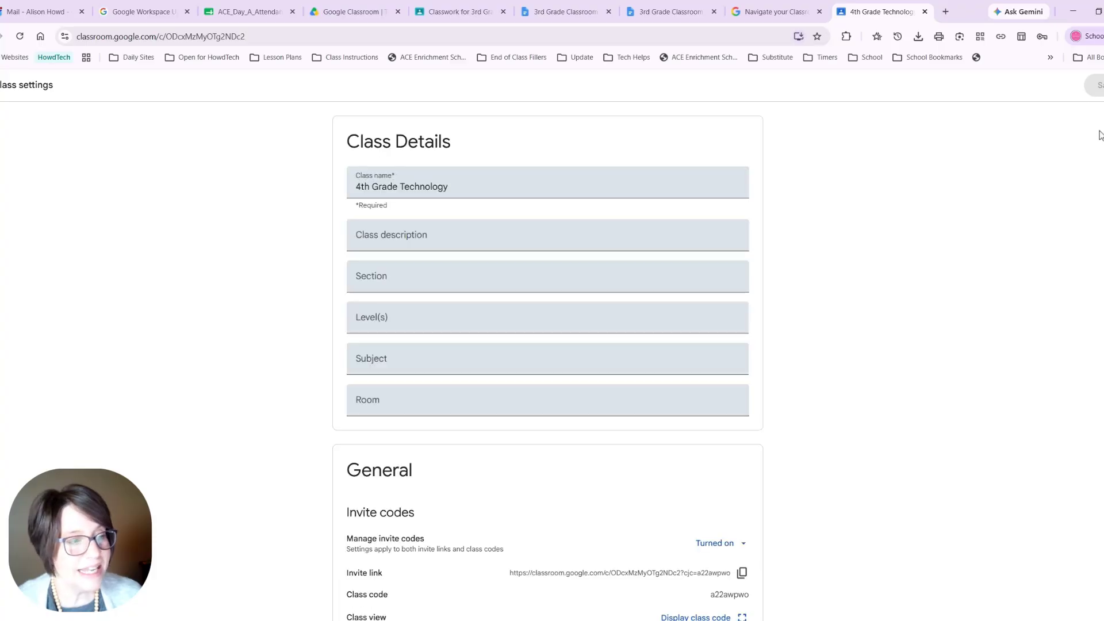
{"action": "scroll", "coordinate": [437, 361], "scroll_direction": "down", "scroll_amount": 3}
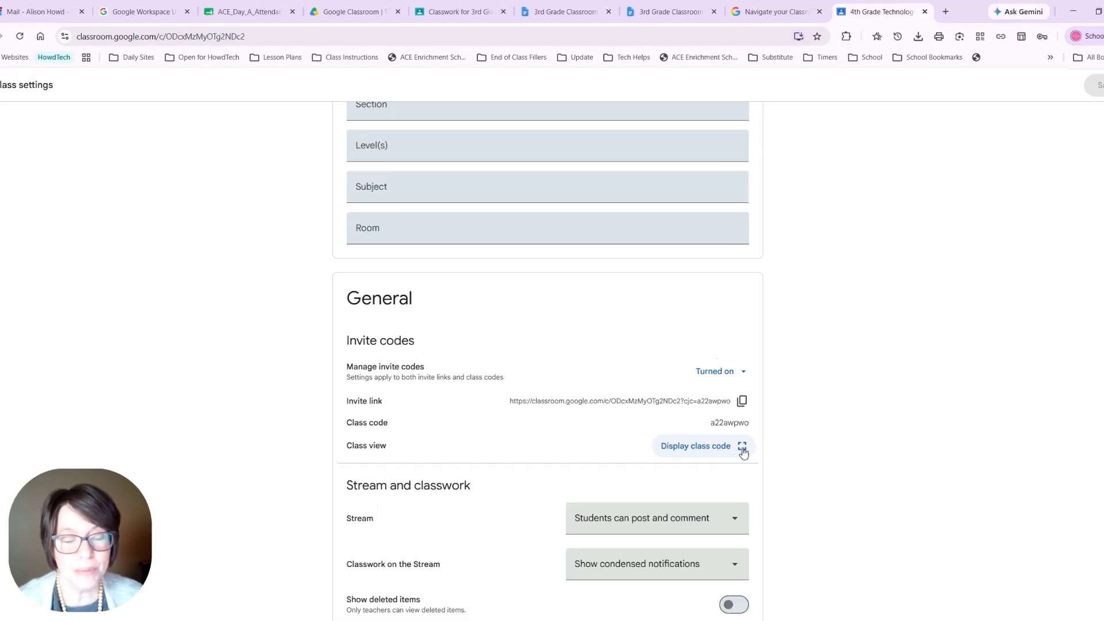
{"action": "scroll", "coordinate": [743, 452], "scroll_direction": "down", "scroll_amount": 2}
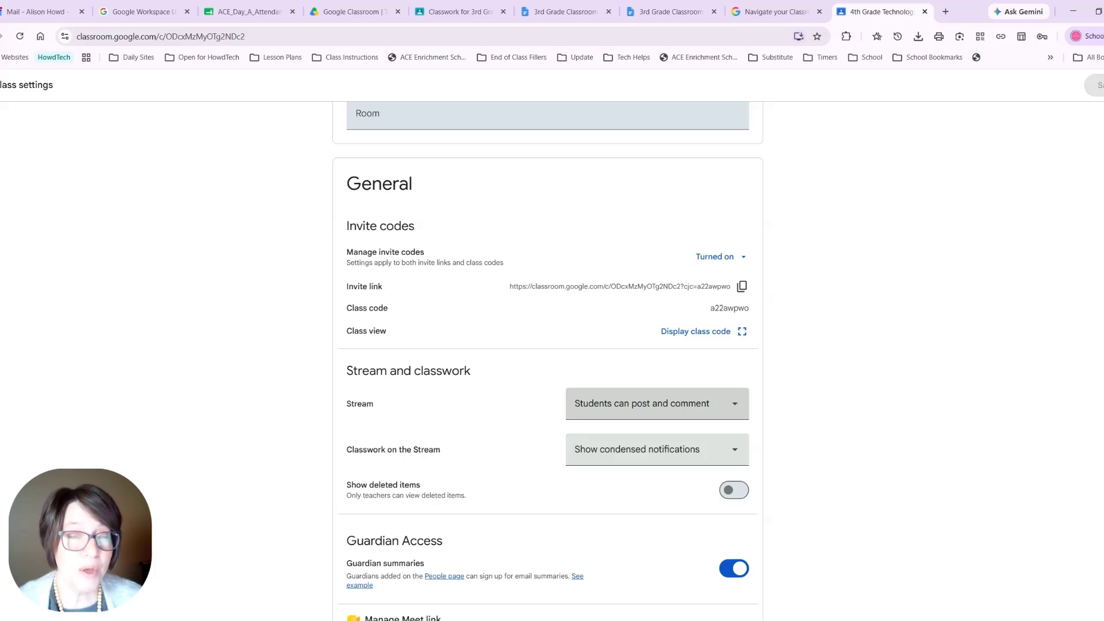
{"action": "left_click", "coordinate": [735, 404]}
{"action": "left_click", "coordinate": [697, 493]}
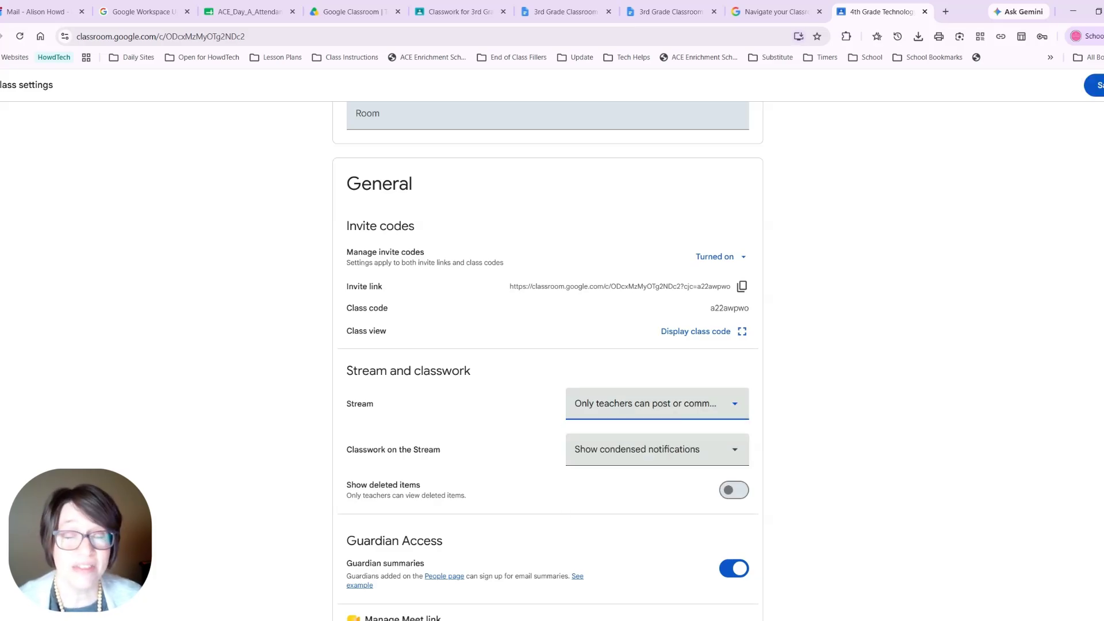
- Review the guardian, Meet and grading settings, and browse Georgia's state standard sets without selecting any
{"action": "scroll", "coordinate": [698, 493], "scroll_direction": "down", "scroll_amount": 5}
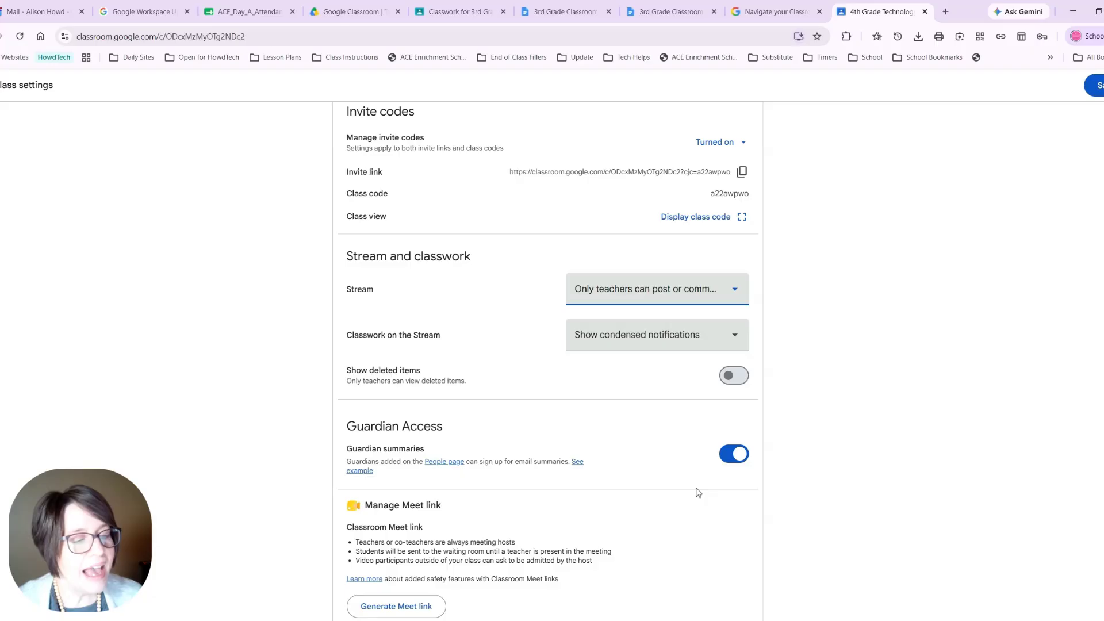
{"action": "scroll", "coordinate": [698, 493], "scroll_direction": "down", "scroll_amount": 6}
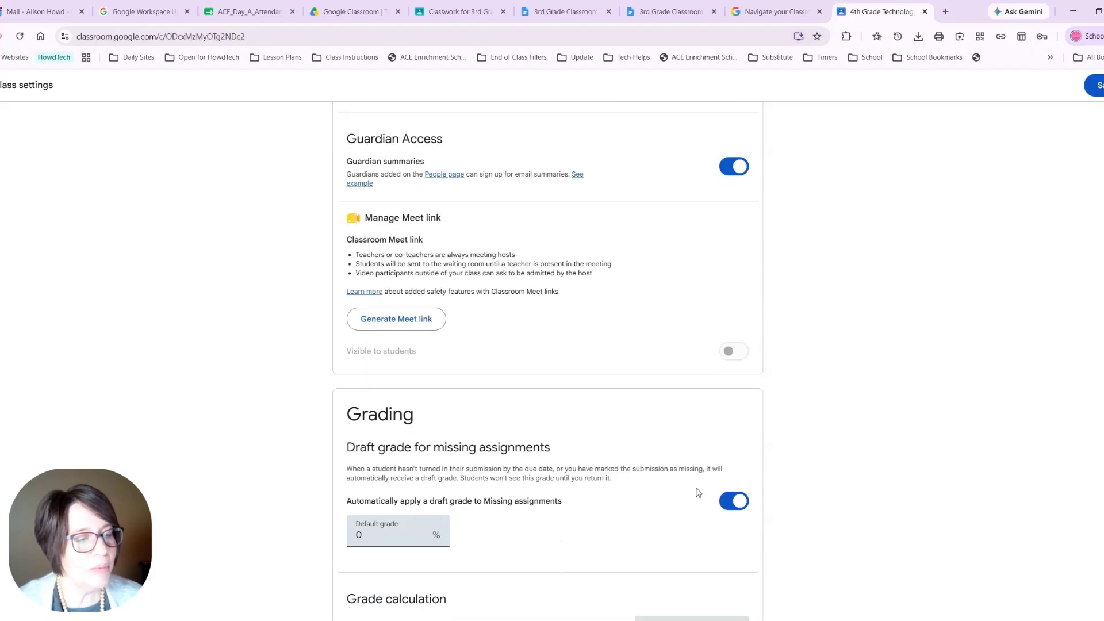
{"action": "scroll", "coordinate": [698, 492], "scroll_direction": "down", "scroll_amount": 1}
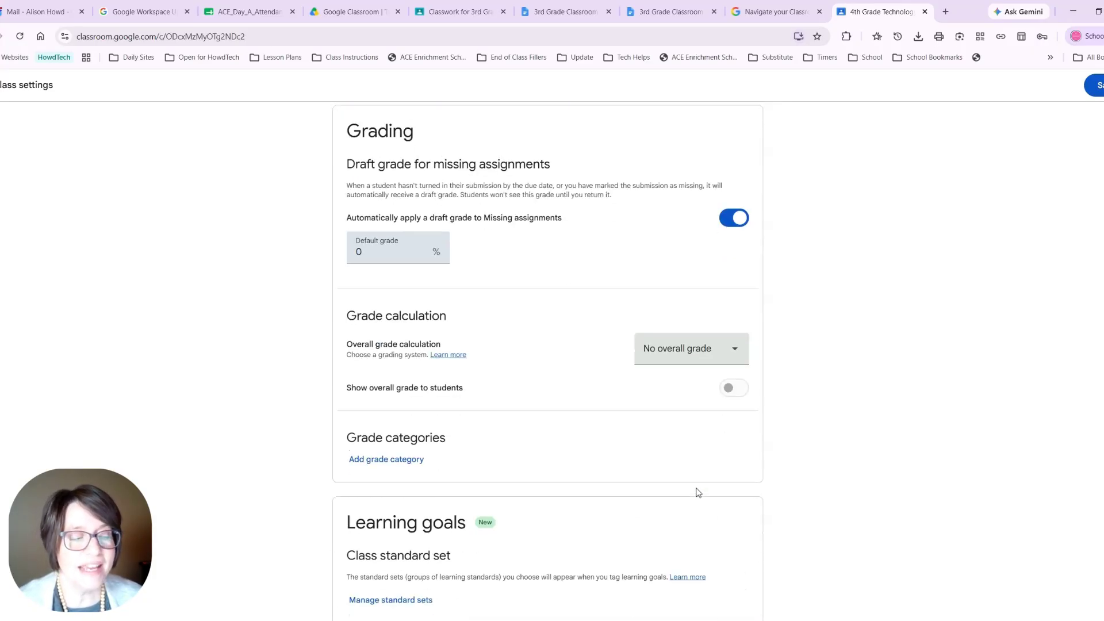
{"action": "left_click", "coordinate": [433, 604]}
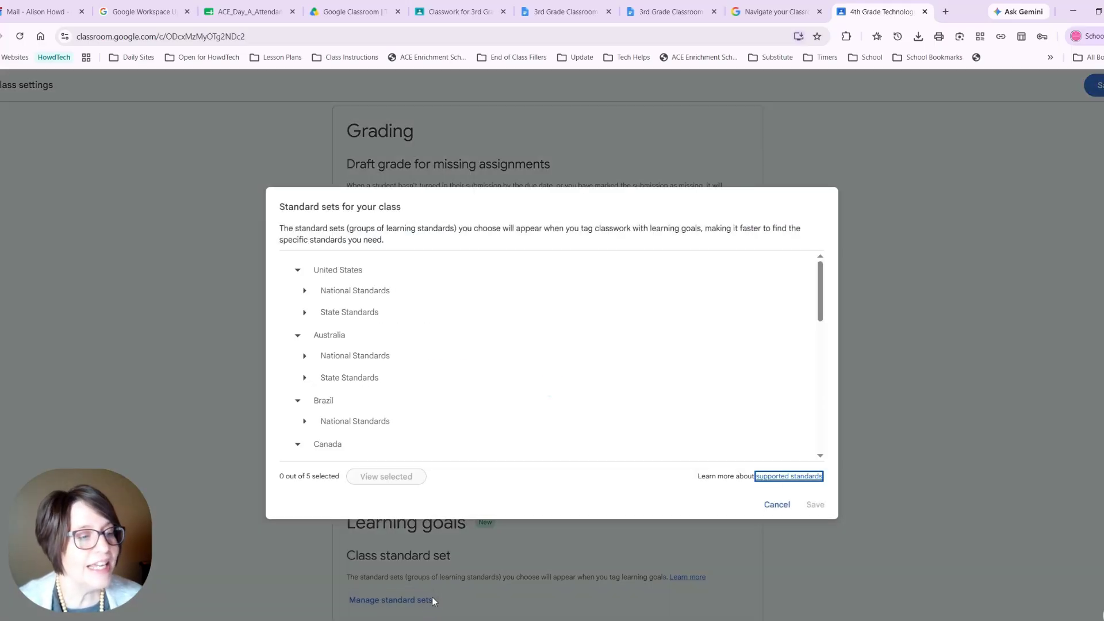
{"action": "left_click", "coordinate": [352, 318]}
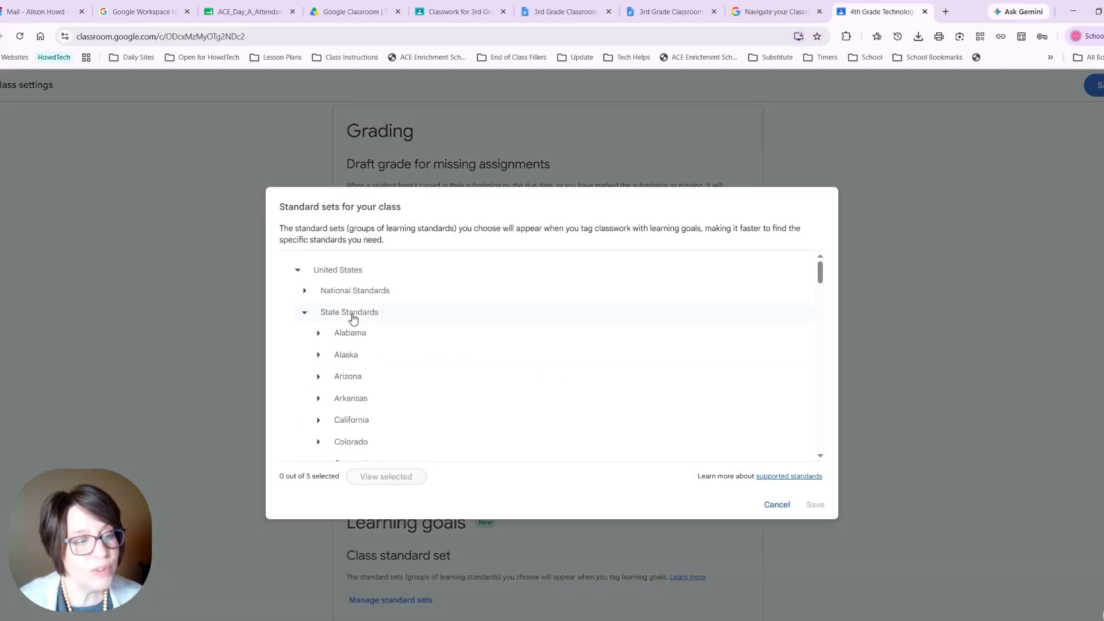
{"action": "scroll", "coordinate": [532, 369], "scroll_direction": "down", "scroll_amount": 3}
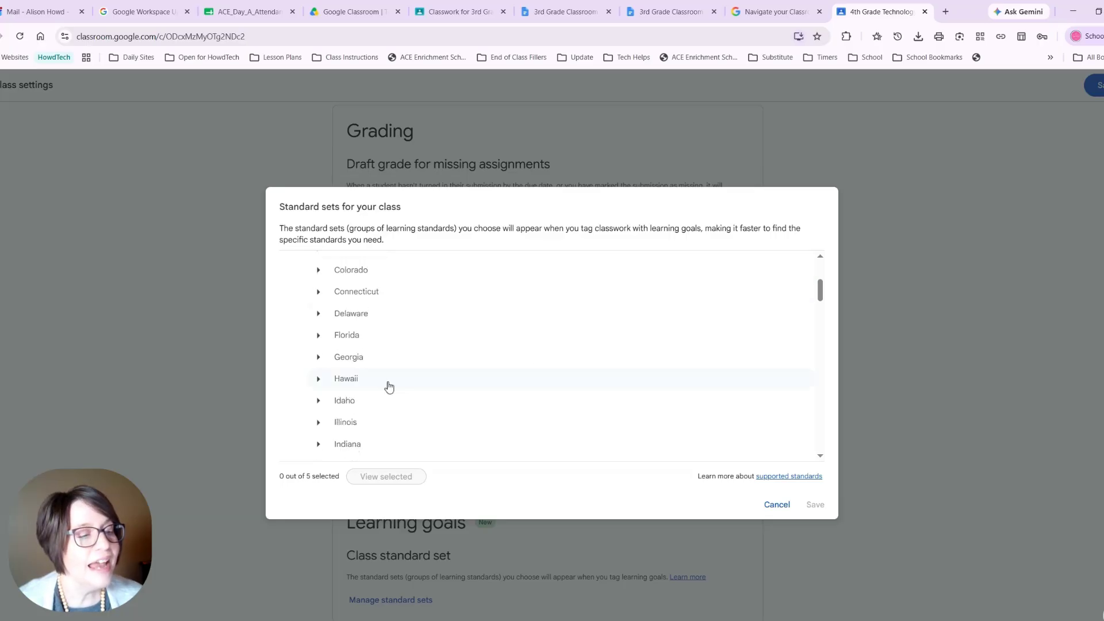
{"action": "left_click", "coordinate": [357, 357]}
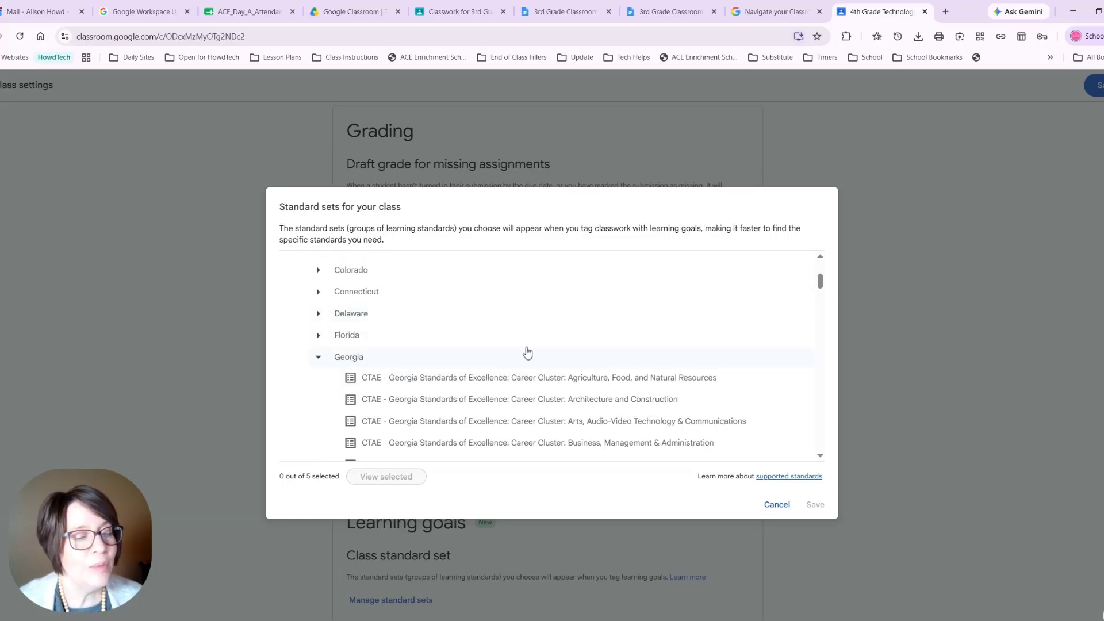
{"action": "scroll", "coordinate": [527, 352], "scroll_direction": "down", "scroll_amount": 8}
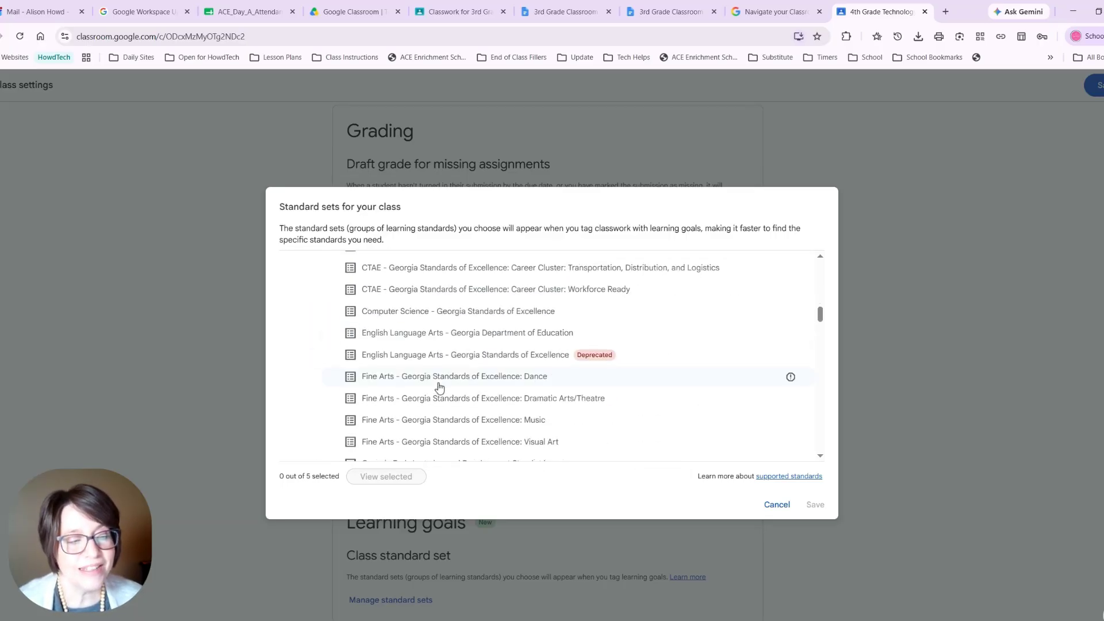
{"action": "scroll", "coordinate": [434, 308], "scroll_direction": "up", "scroll_amount": 3}
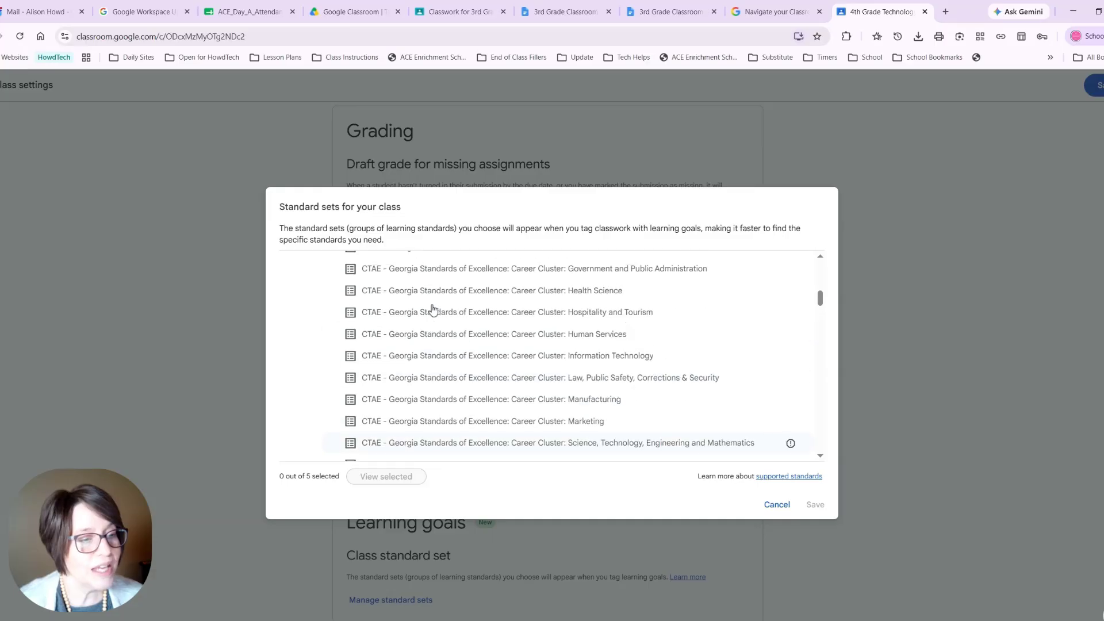
{"action": "scroll", "coordinate": [434, 309], "scroll_direction": "up", "scroll_amount": 1}
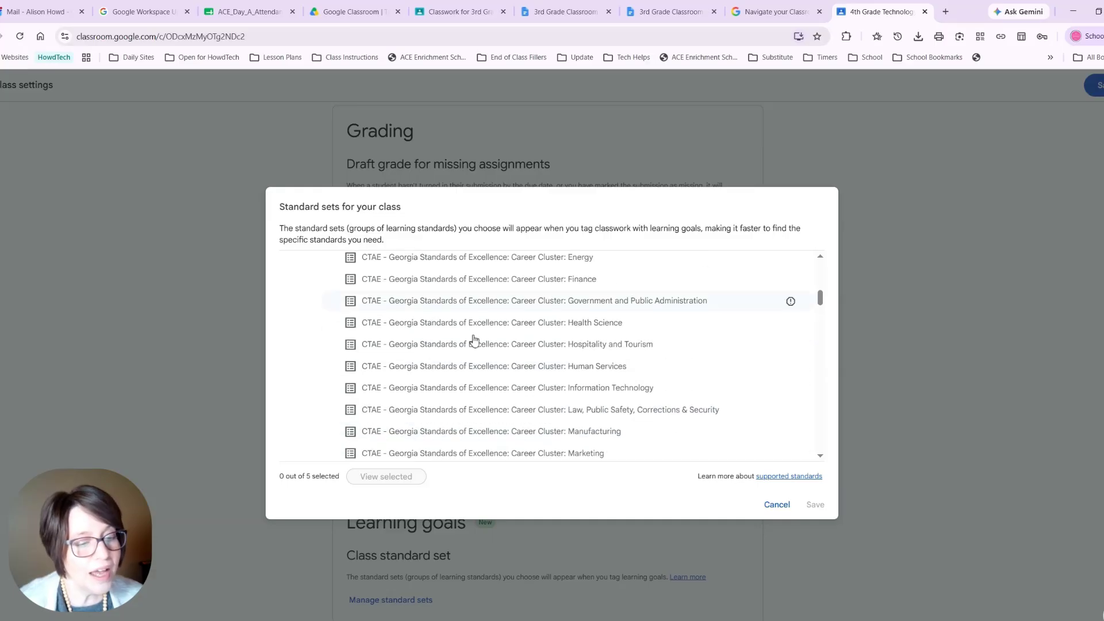
{"action": "left_click", "coordinate": [772, 506]}
- Save the changed class settings and return to the class stream
{"action": "scroll", "coordinate": [692, 426], "scroll_direction": "up", "scroll_amount": 5}
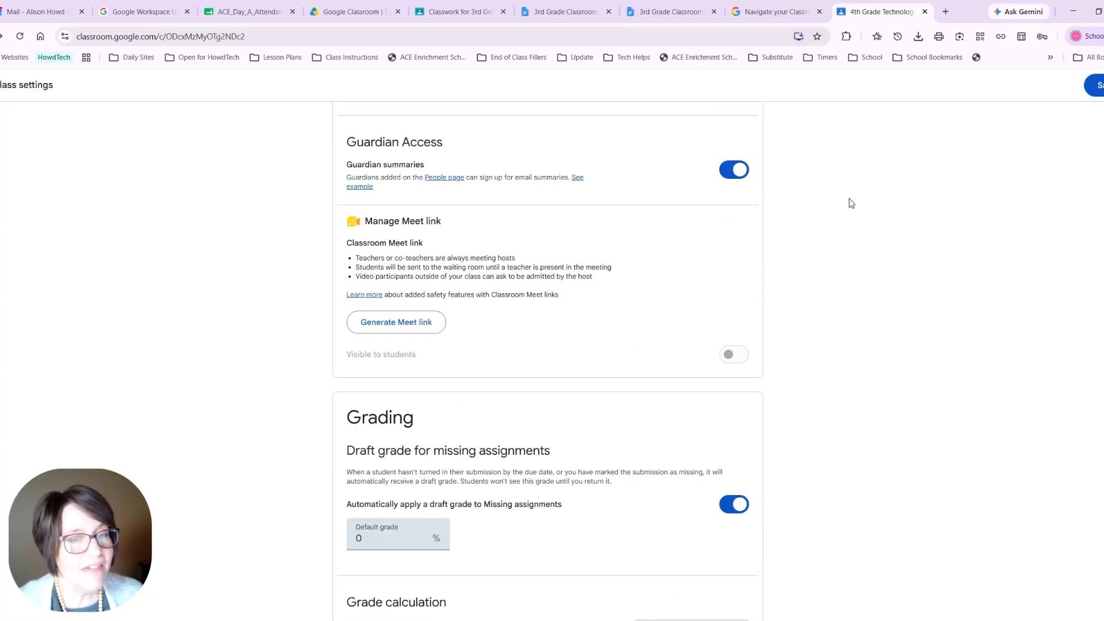
{"action": "scroll", "coordinate": [851, 203], "scroll_direction": "up", "scroll_amount": 5}
{"action": "left_click", "coordinate": [1097, 85]}
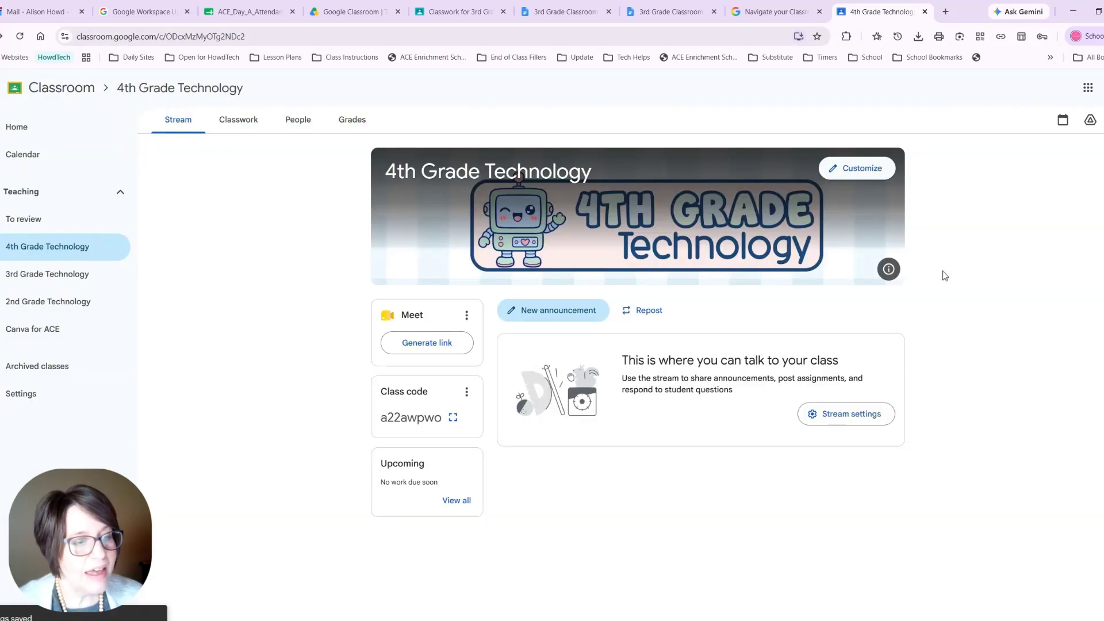
- Post the announcement "Welcome back to school! I am so glad you are here!" to all students of the class
{"action": "left_click", "coordinate": [598, 313]}
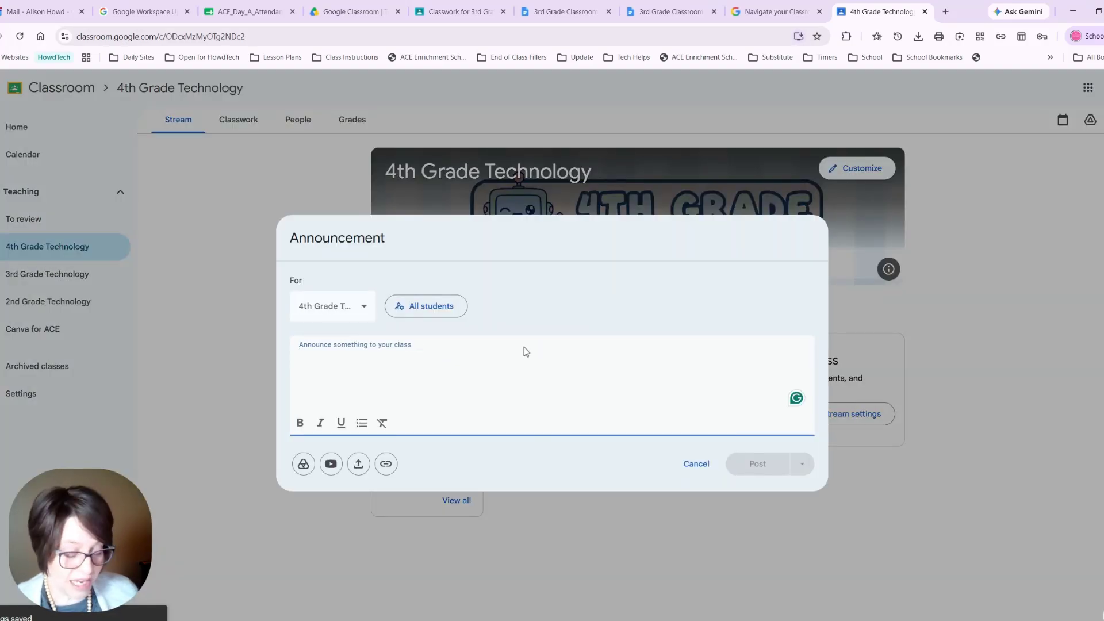
{"action": "type", "text": "Welcome back to school! I am so glad you are here!"}
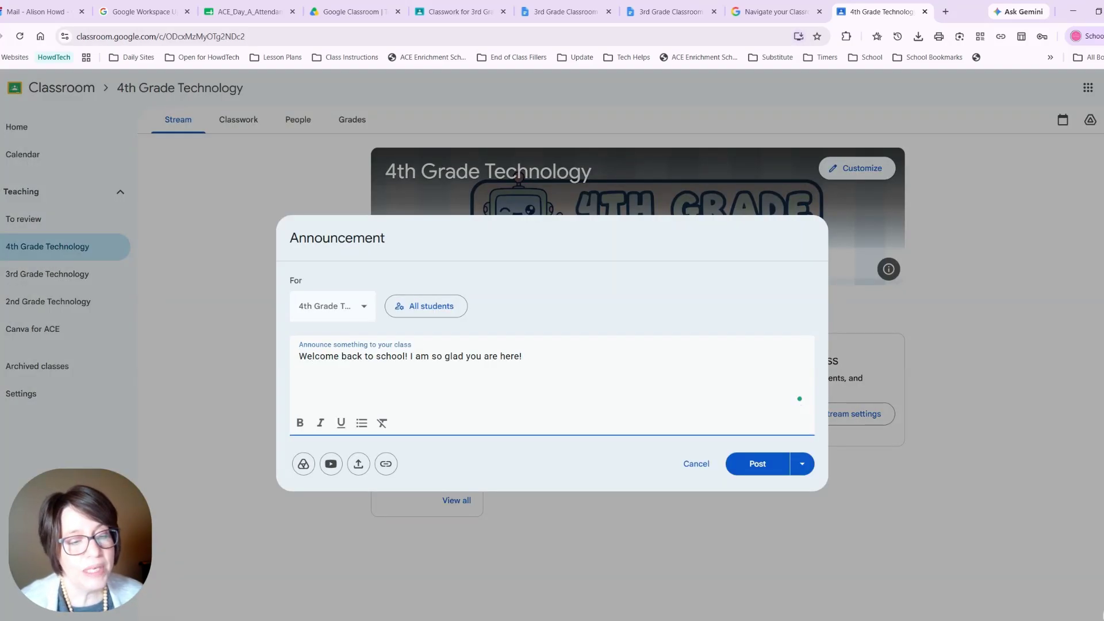
{"action": "left_click", "coordinate": [752, 467]}
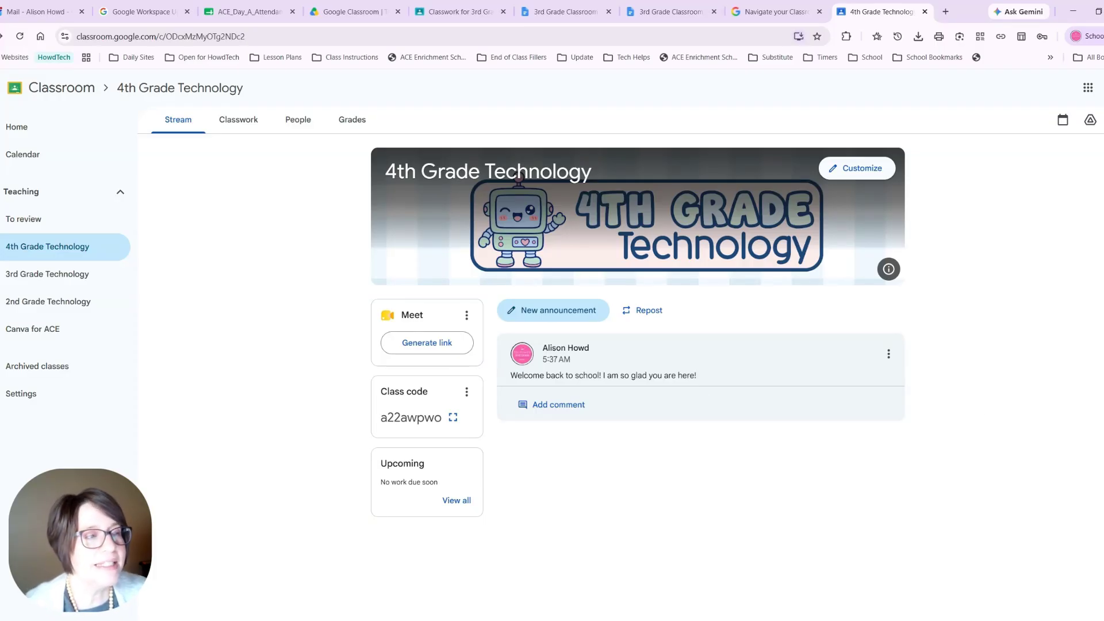
- View the class's Classwork, People and Grades pages
{"action": "left_click", "coordinate": [256, 123]}
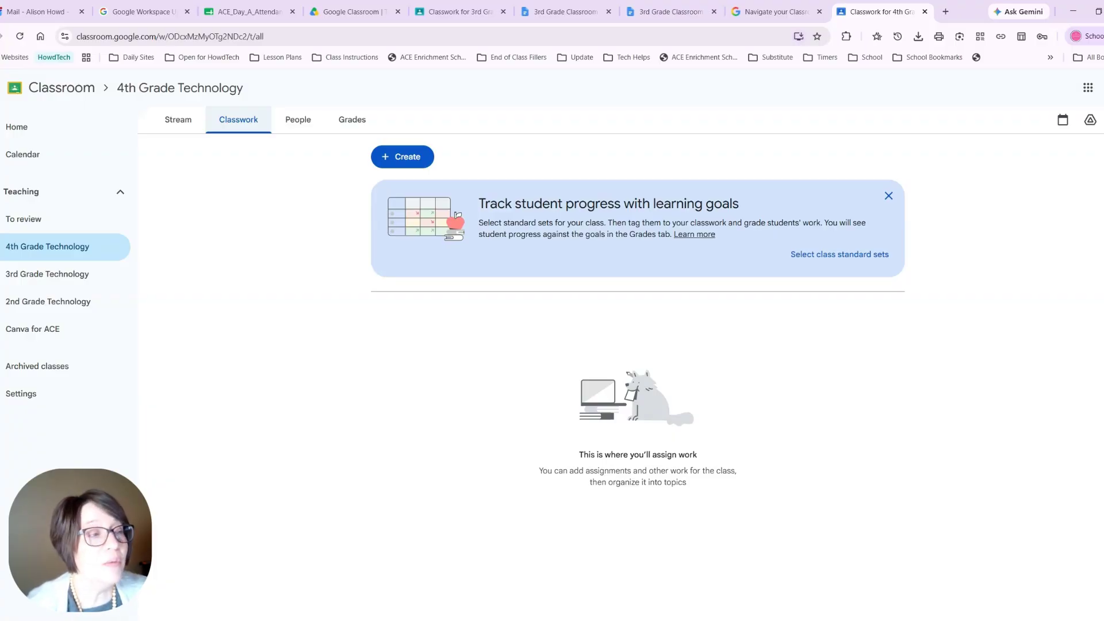
{"action": "left_click", "coordinate": [319, 121]}
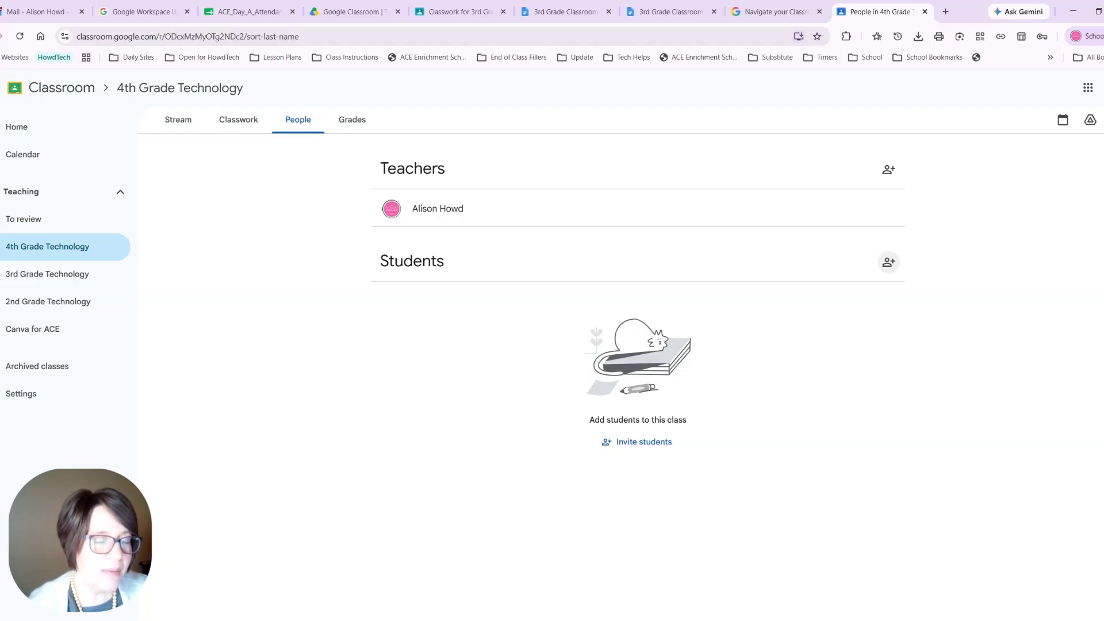
{"action": "left_click", "coordinate": [355, 123]}
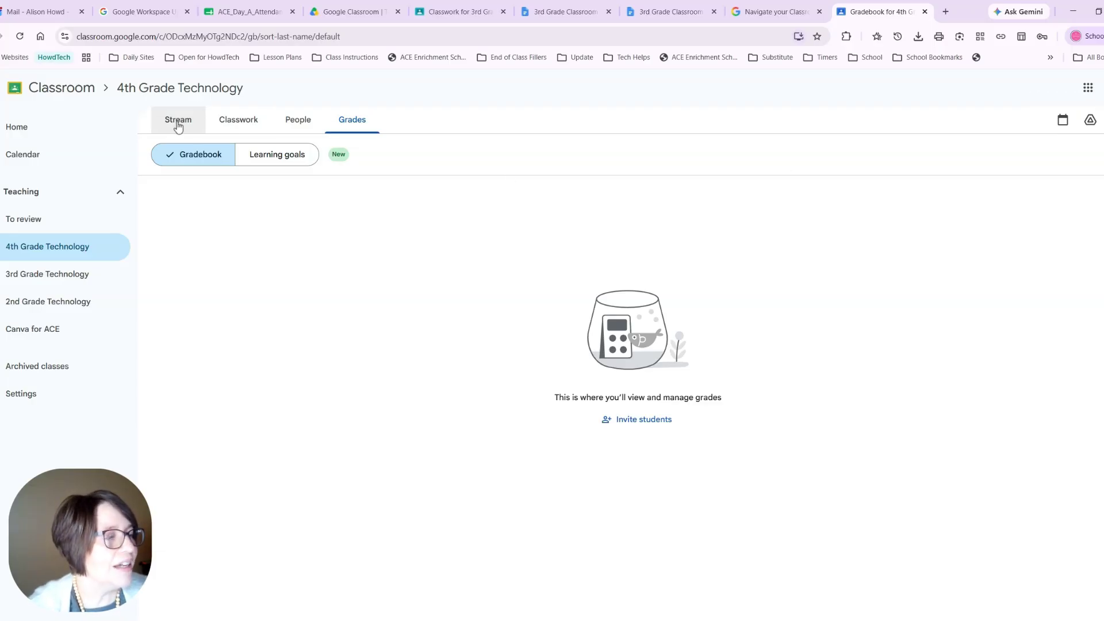
- Create a new assignment in the class's Classwork with the title "Google Doc: Classroom Poster"
{"action": "left_click", "coordinate": [239, 126]}
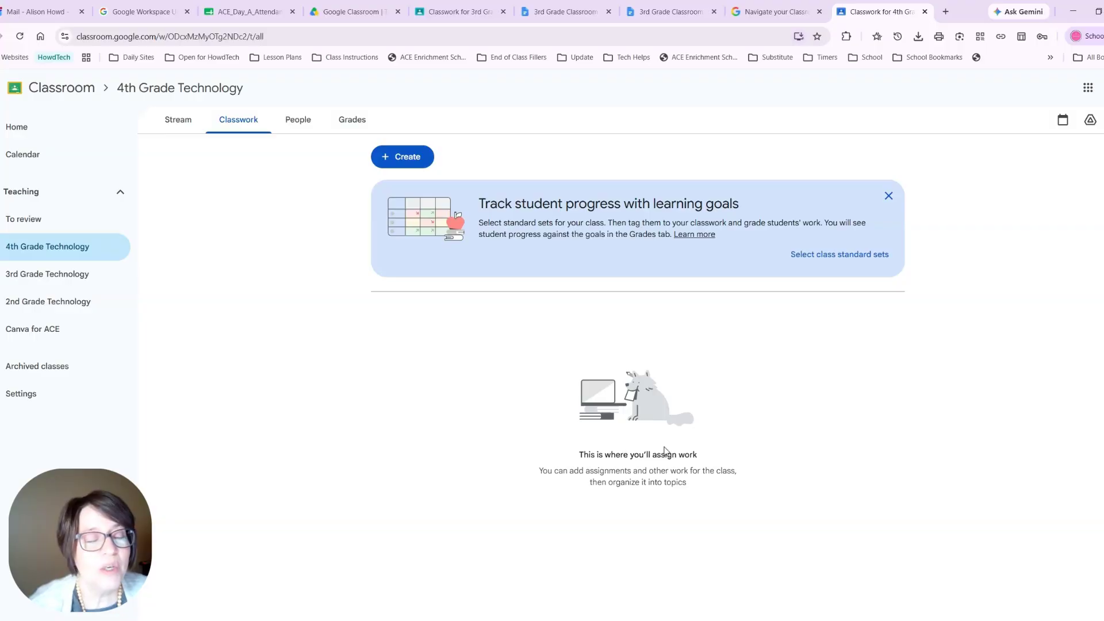
{"action": "left_click", "coordinate": [421, 160]}
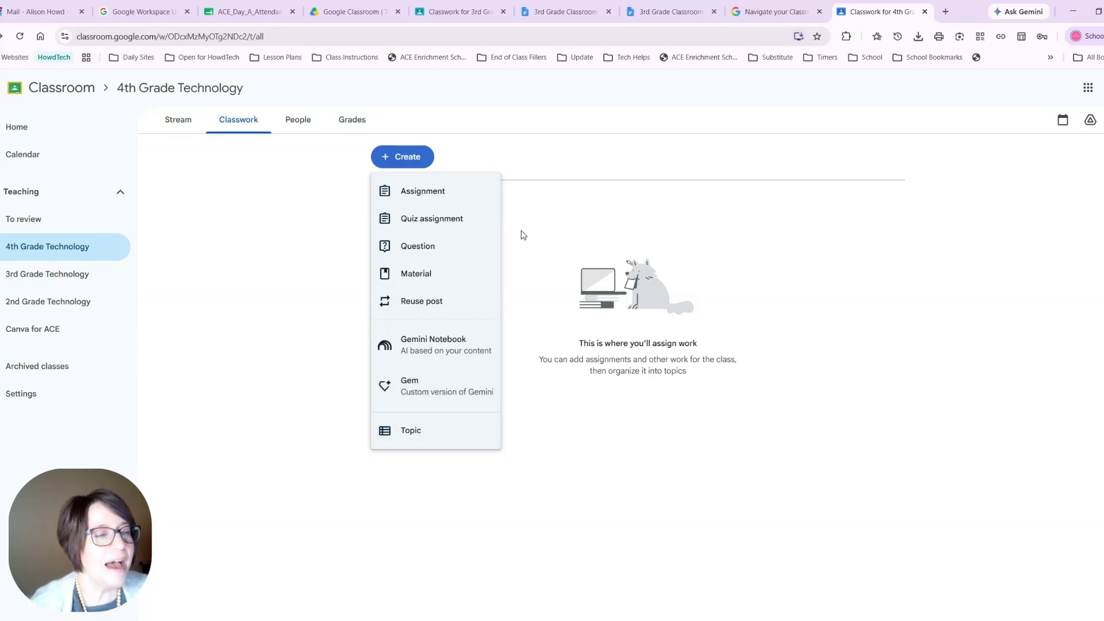
{"action": "left_click", "coordinate": [437, 198]}
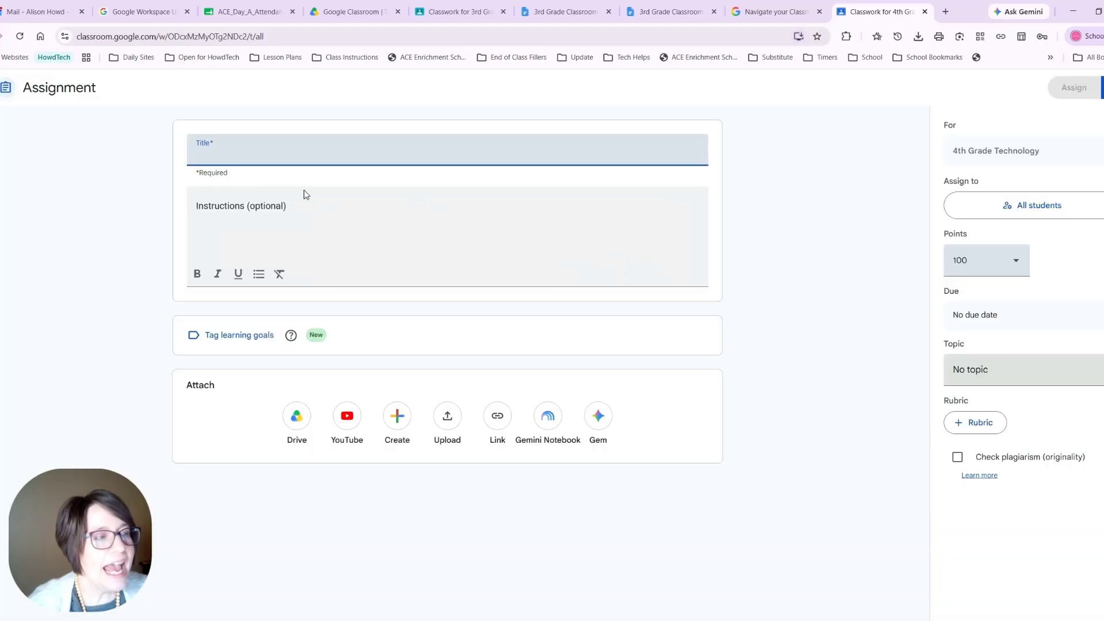
{"action": "type", "text": "Google"}
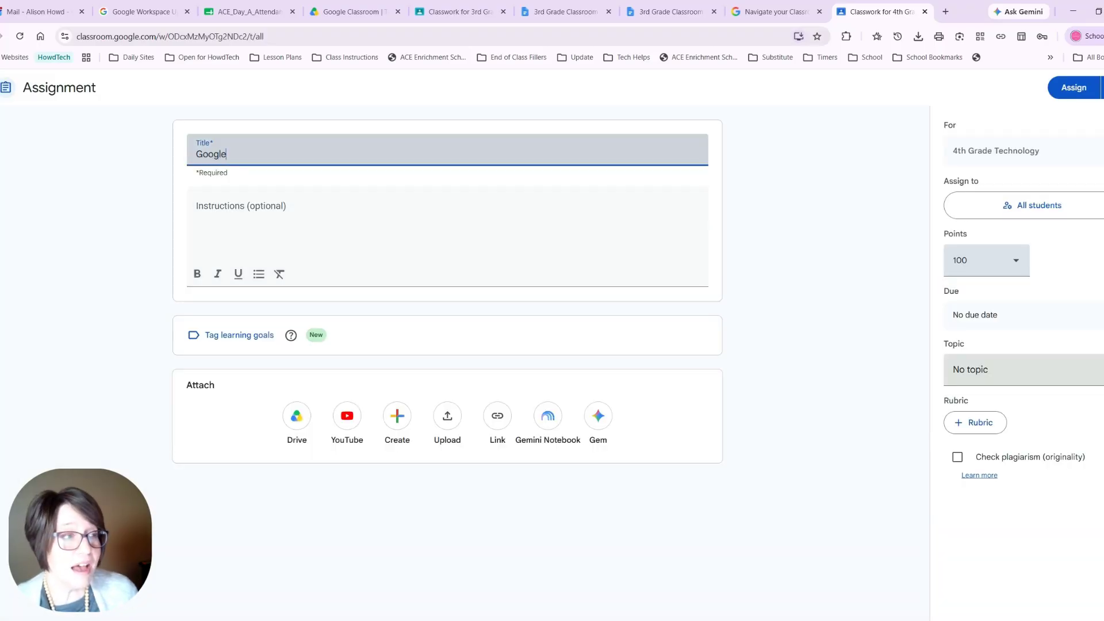
{"action": "type", "text": " Doc: Classroom Poster"}
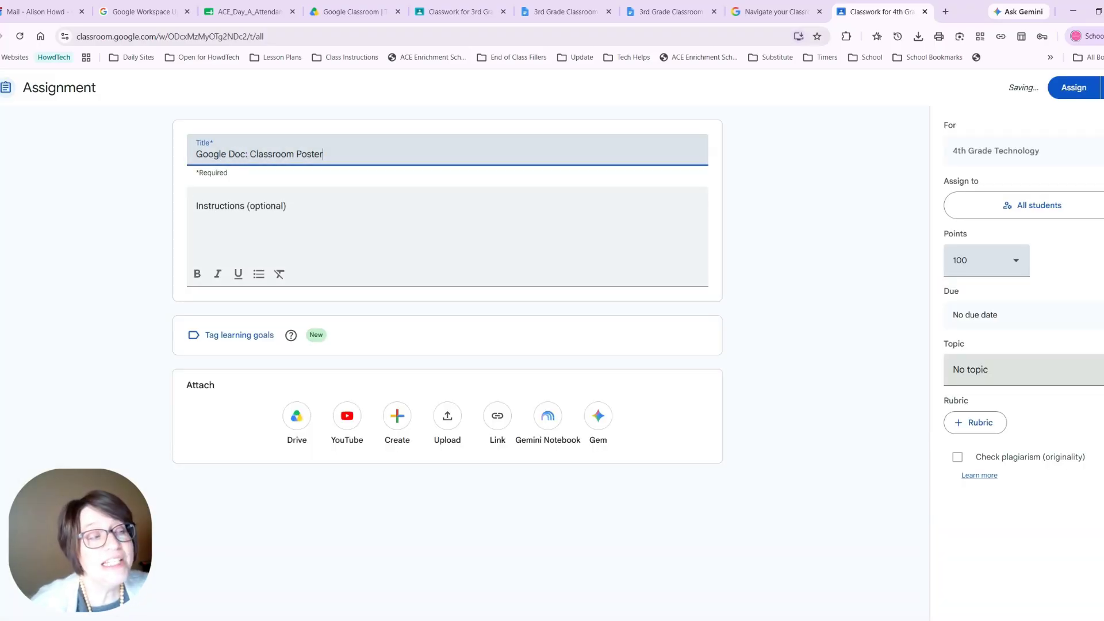
{"action": "key", "text": "Tab"}
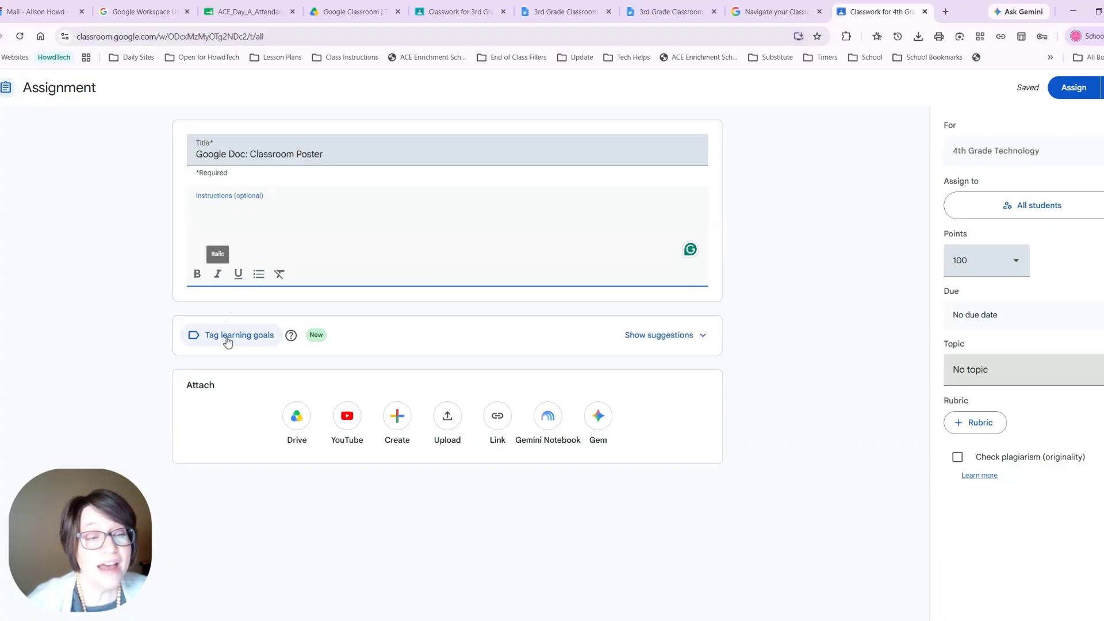
- View the suggested learning goals and the recent Drive files available for attaching, without inserting any
{"action": "left_click", "coordinate": [647, 339]}
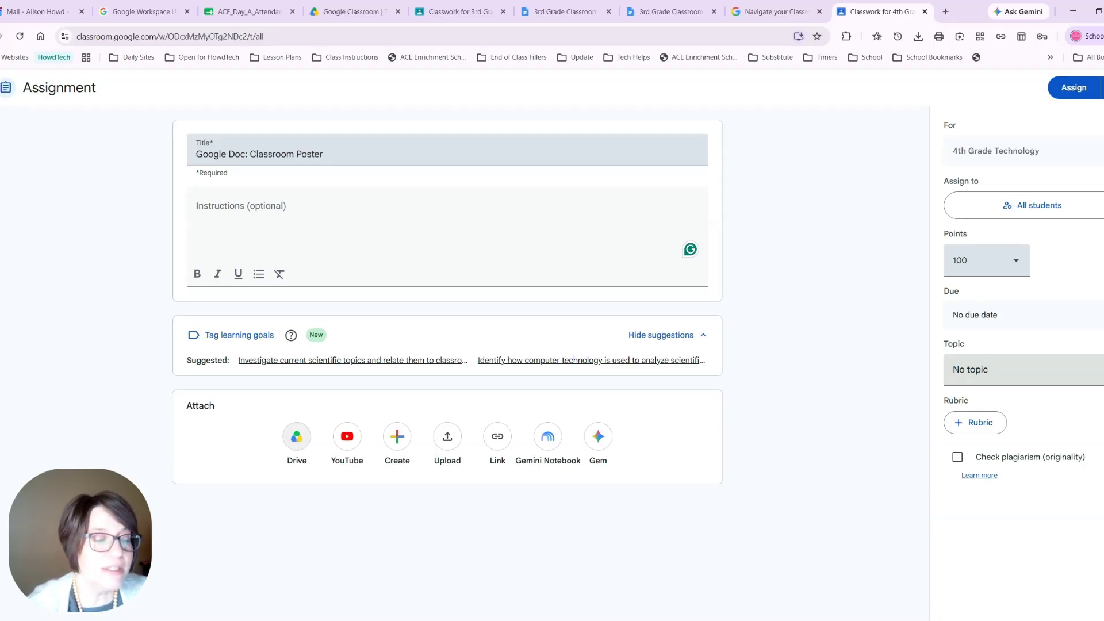
{"action": "left_click", "coordinate": [297, 444]}
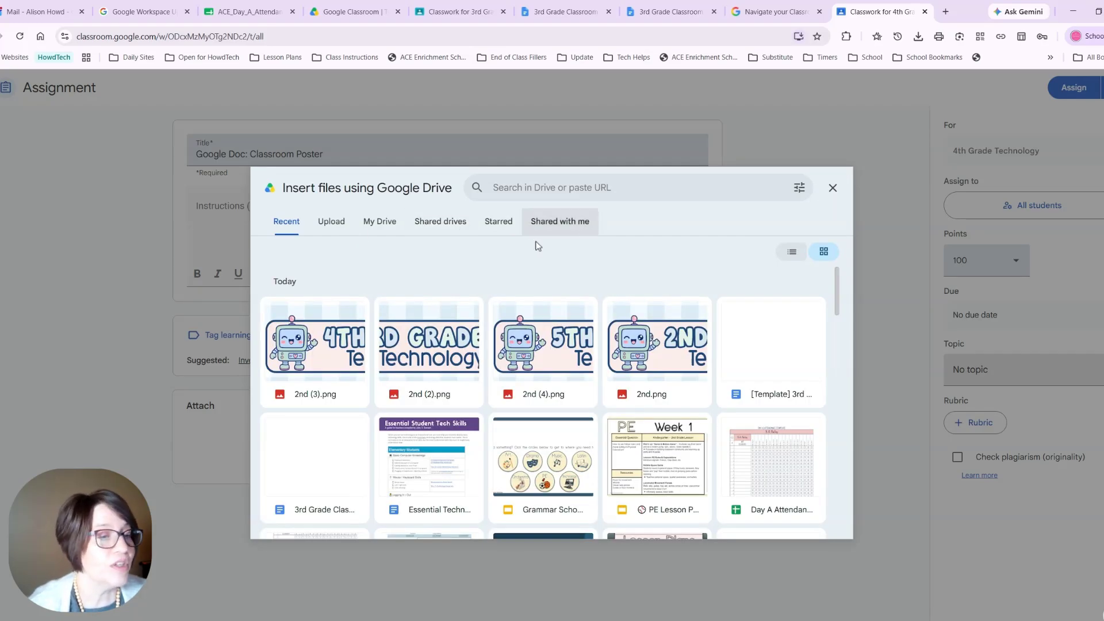
{"action": "left_click", "coordinate": [832, 188]}
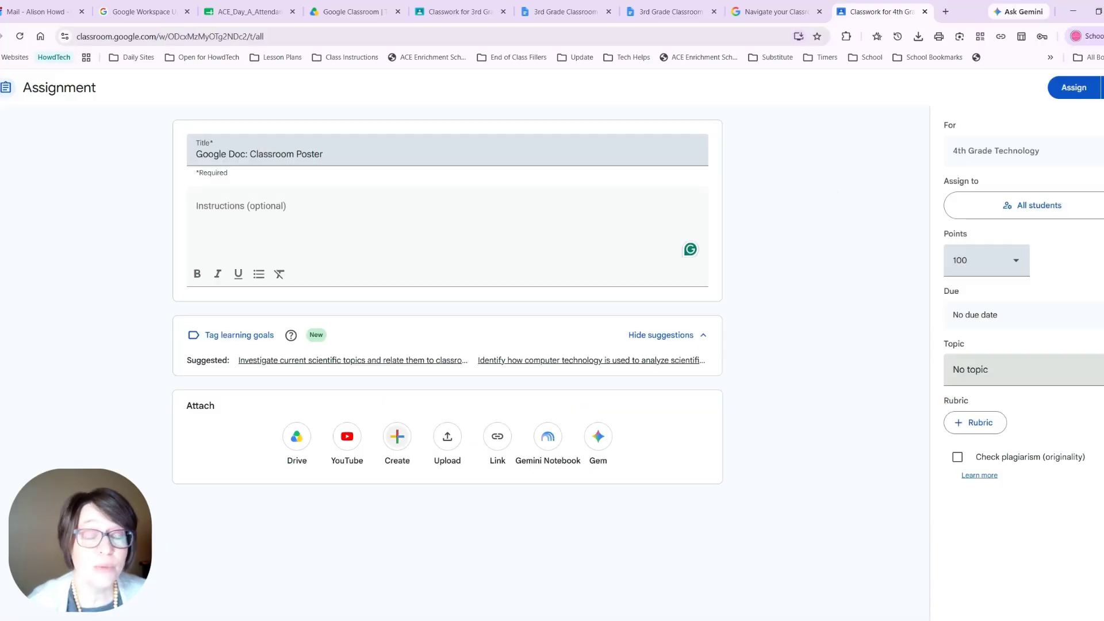
- Attach a newly created Google Doc to the assignment and name it "4th Grade | Classroom Rules Poster"
{"action": "left_click", "coordinate": [397, 440]}
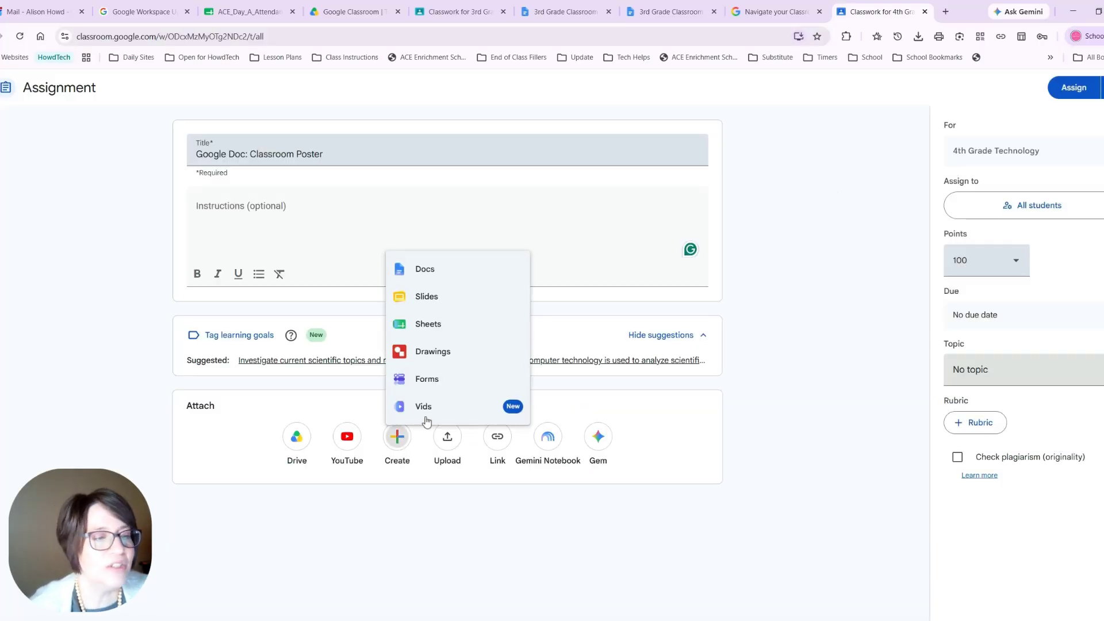
{"action": "left_click", "coordinate": [440, 271]}
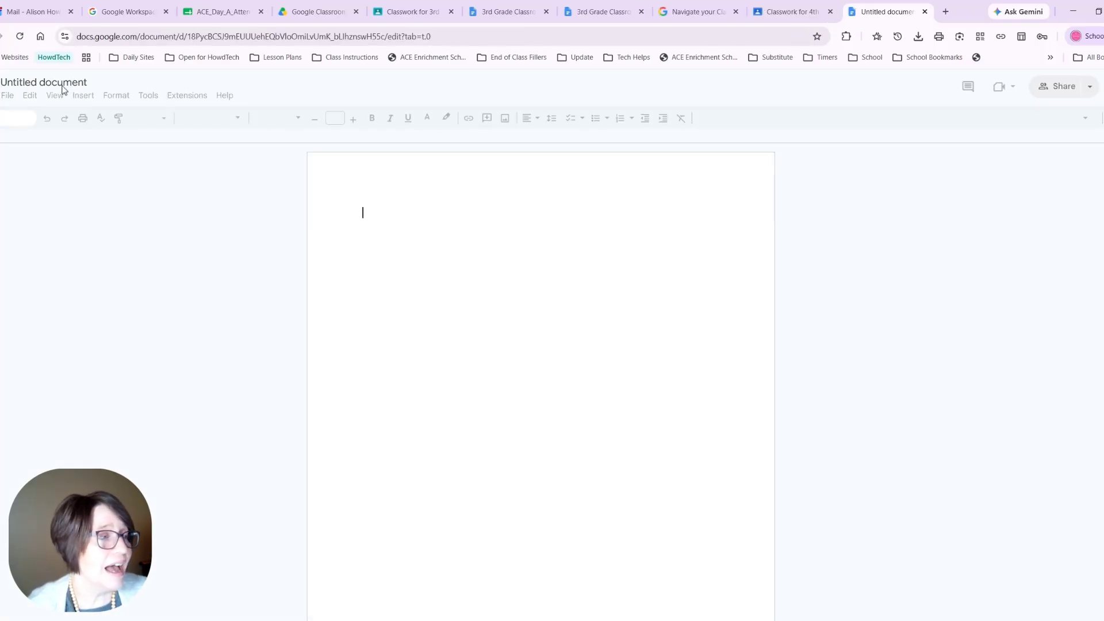
{"action": "left_click", "coordinate": [67, 86]}
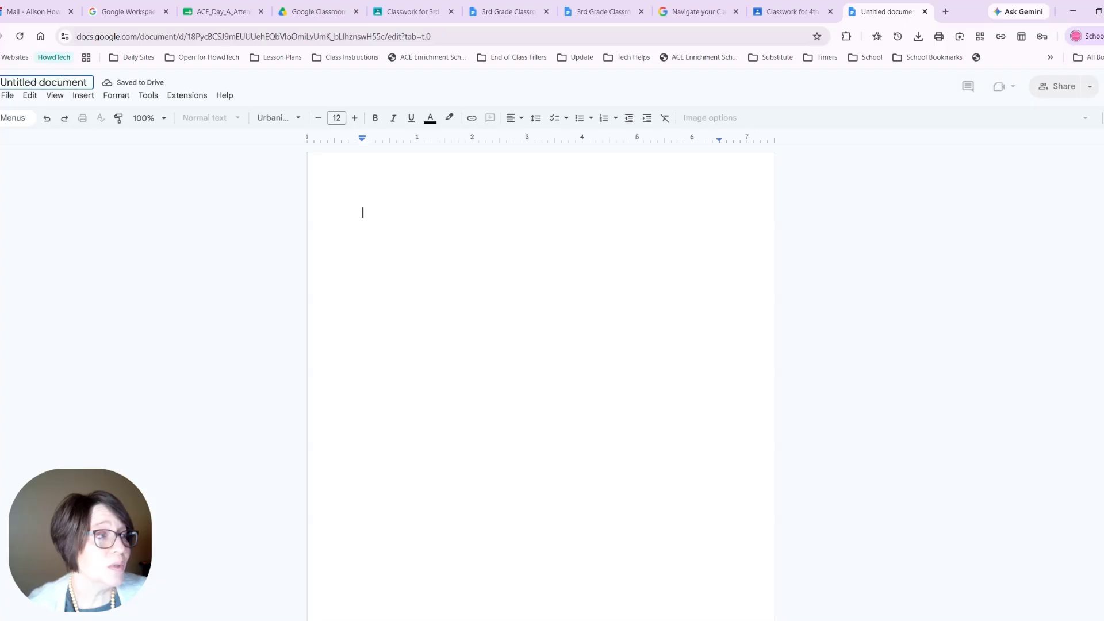
{"action": "type", "text": "4th Grade | Classroom Rules Poster"}
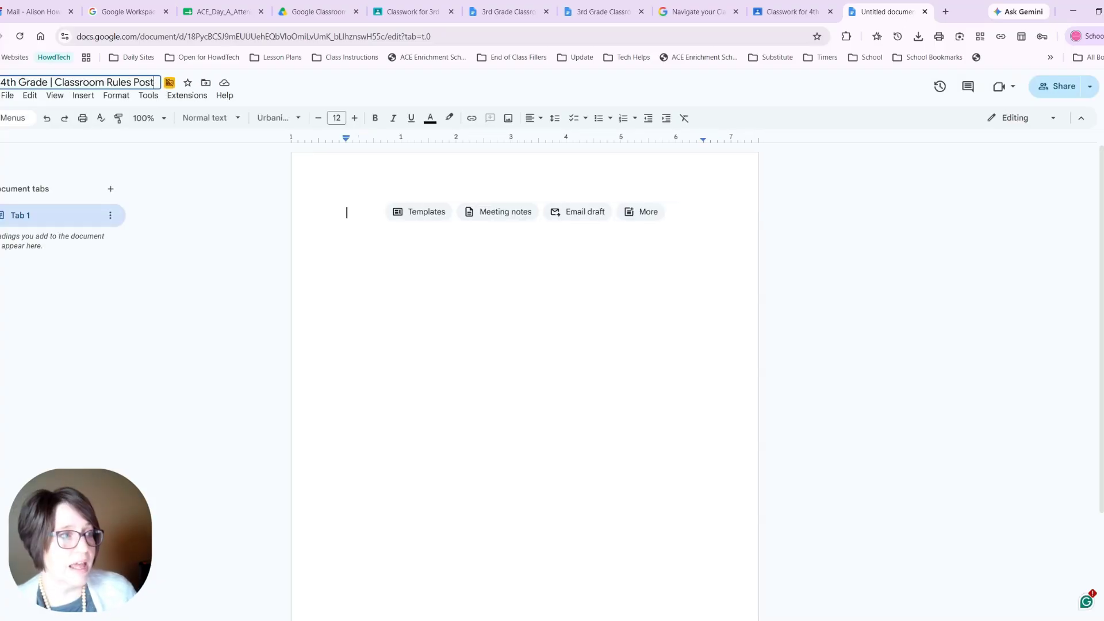
{"action": "key", "text": "Return"}
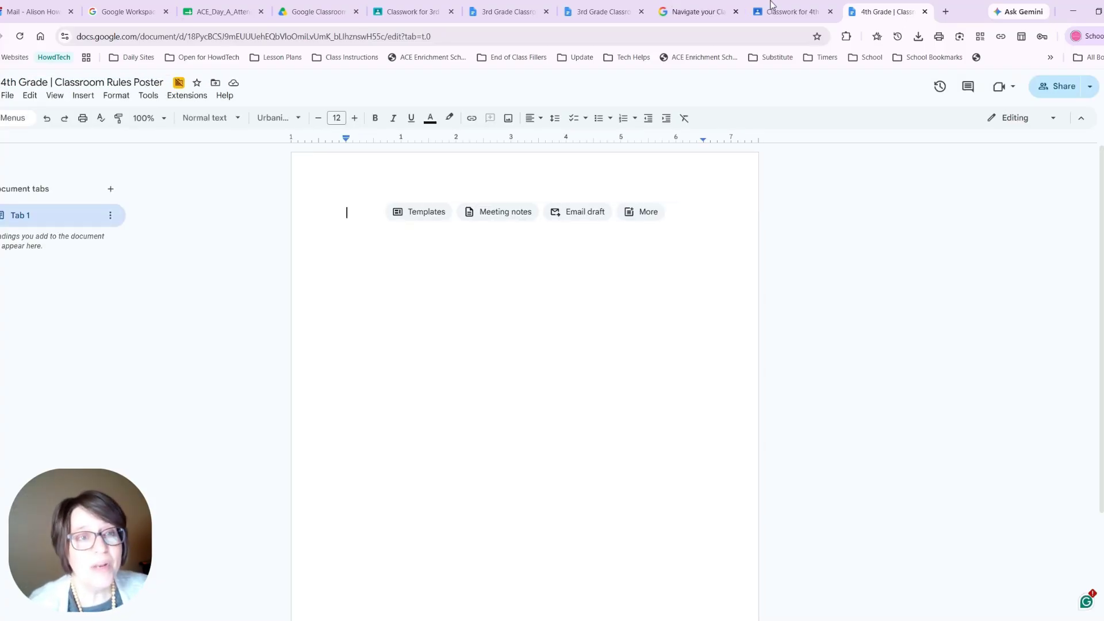
- Return to the assignment and set the attached document's sharing to "Make a copy for each student"
{"action": "left_click", "coordinate": [791, 11]}
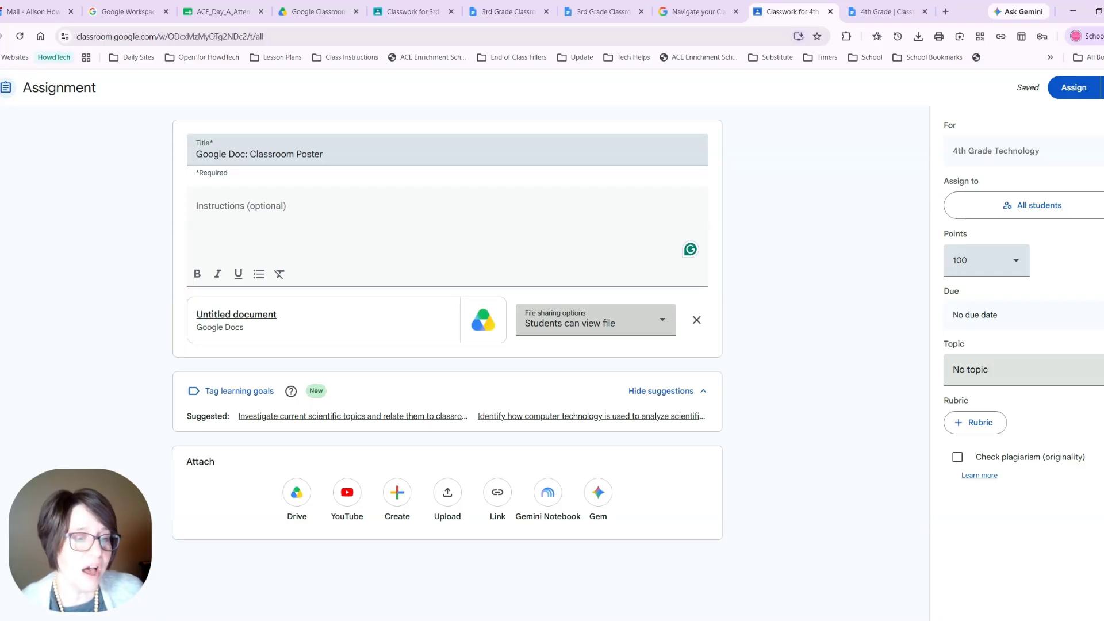
{"action": "left_click", "coordinate": [670, 325]}
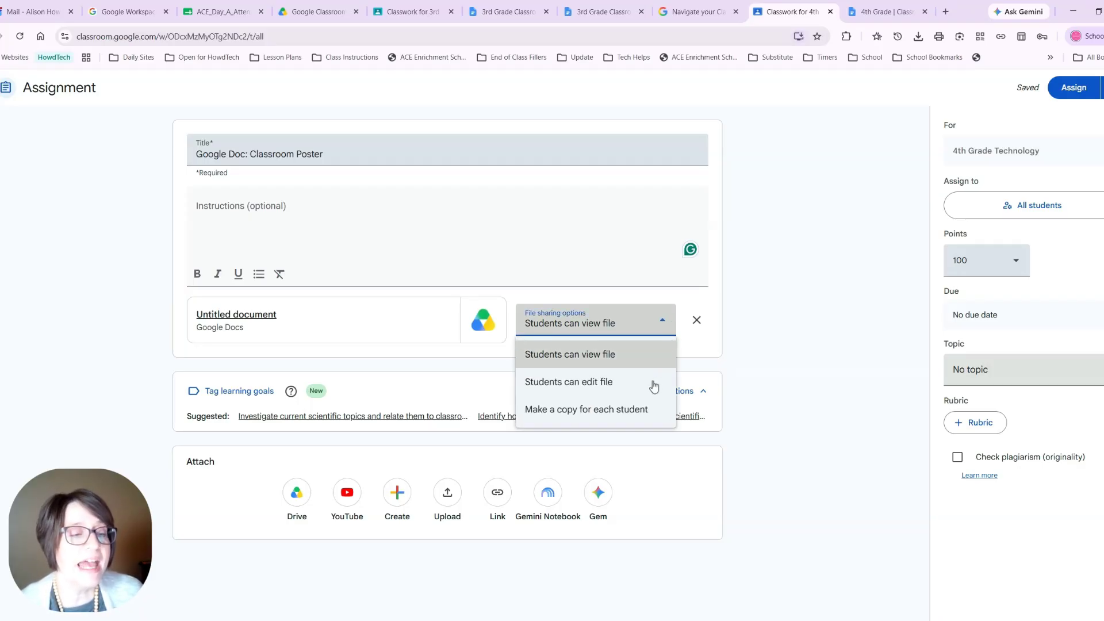
{"action": "left_click", "coordinate": [643, 410]}
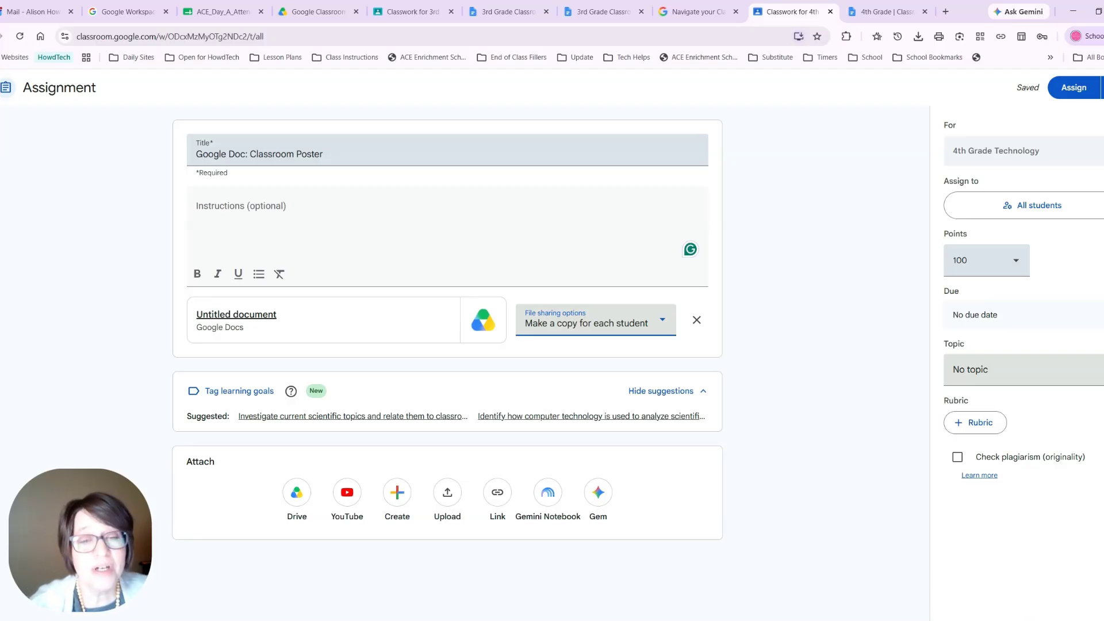
- Check which classes the assignment can be posted to, and set its points to Ungraded
{"action": "left_click", "coordinate": [1081, 150]}
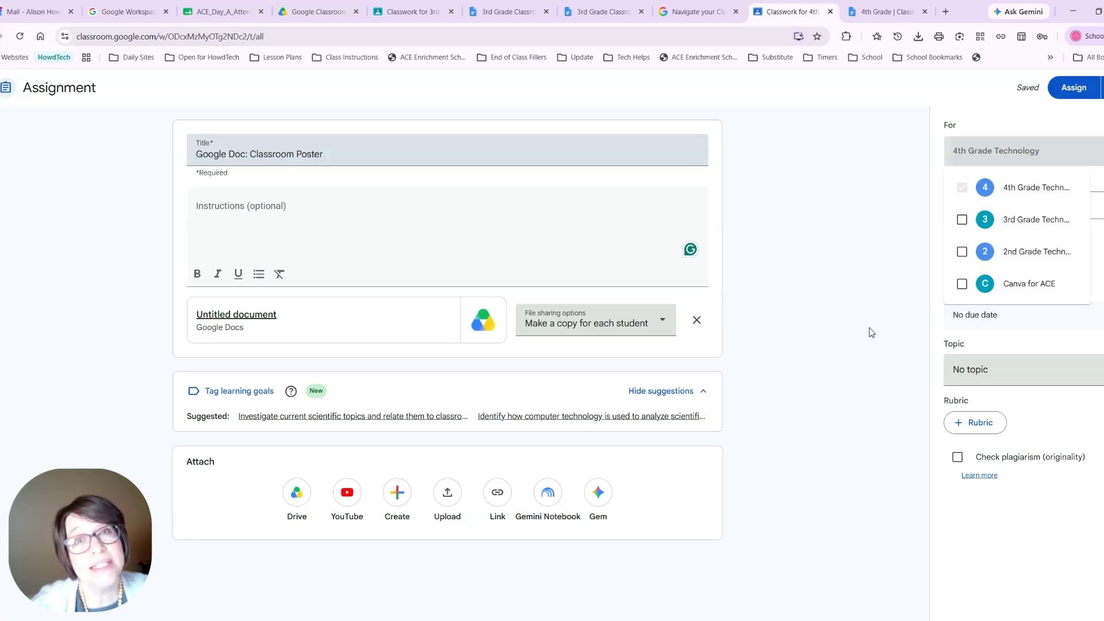
{"action": "left_click", "coordinate": [834, 331]}
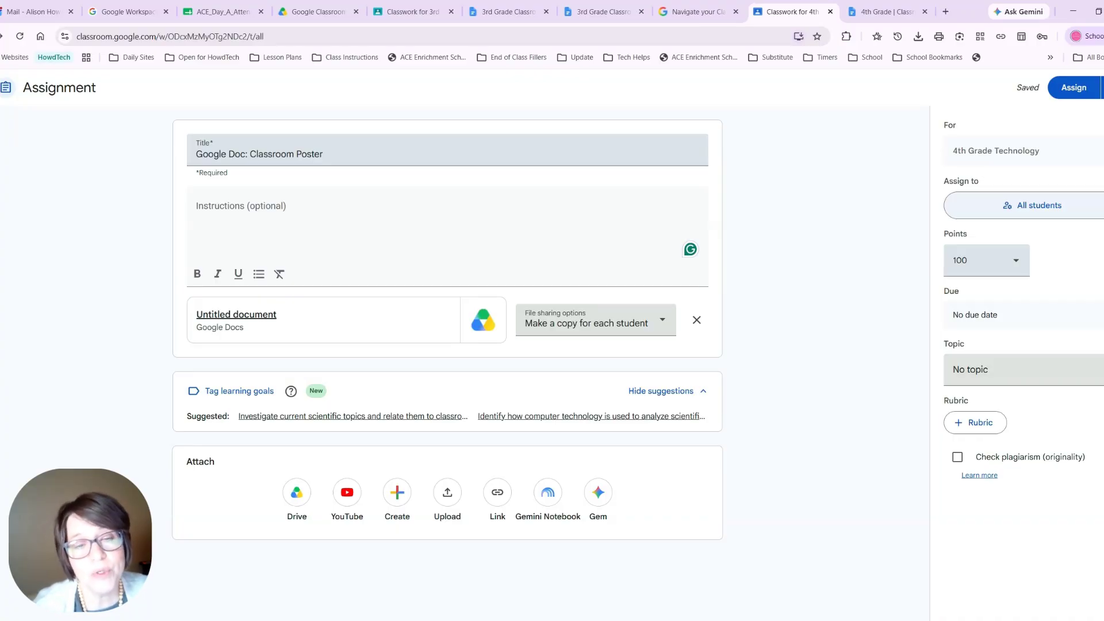
{"action": "left_click", "coordinate": [1016, 260]}
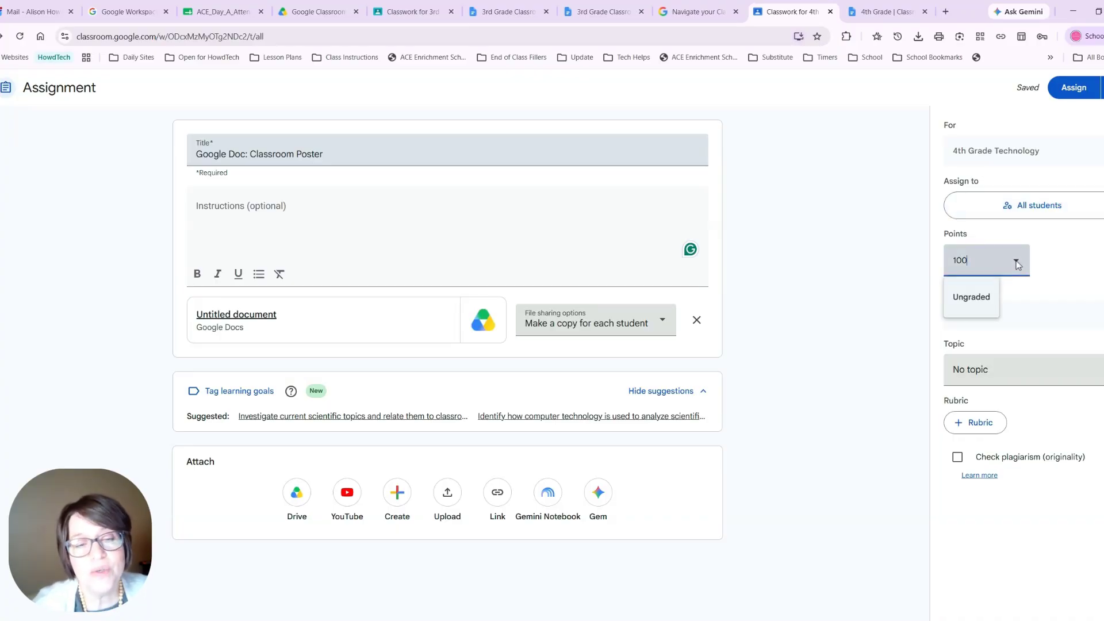
{"action": "left_click", "coordinate": [965, 306]}
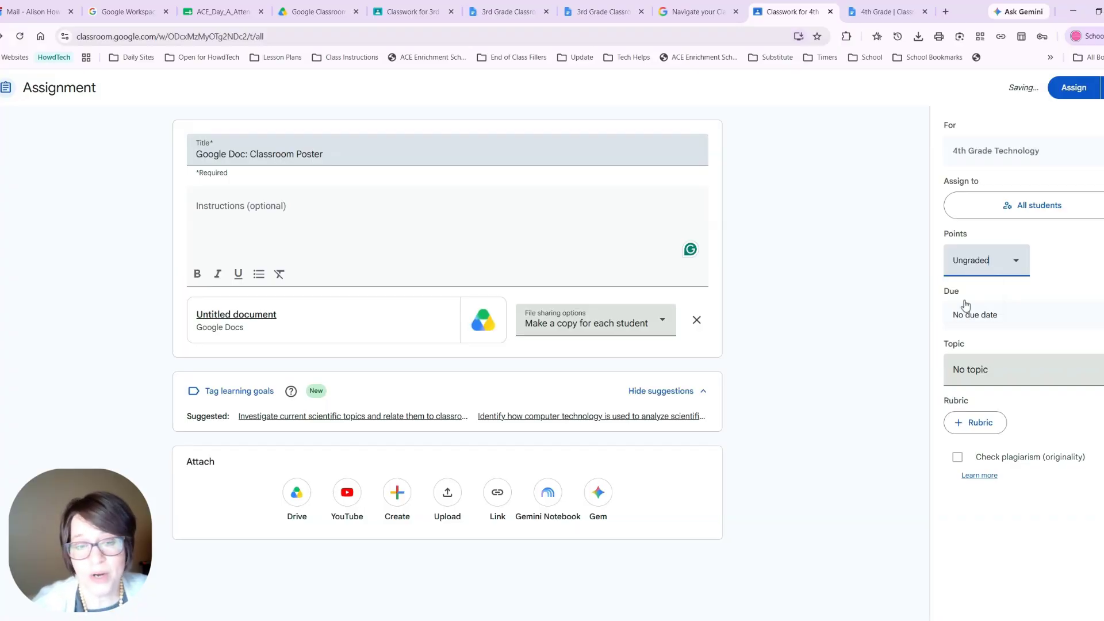
- Set the assignment's due date to 08/14/2026
{"action": "left_click", "coordinate": [1095, 315]}
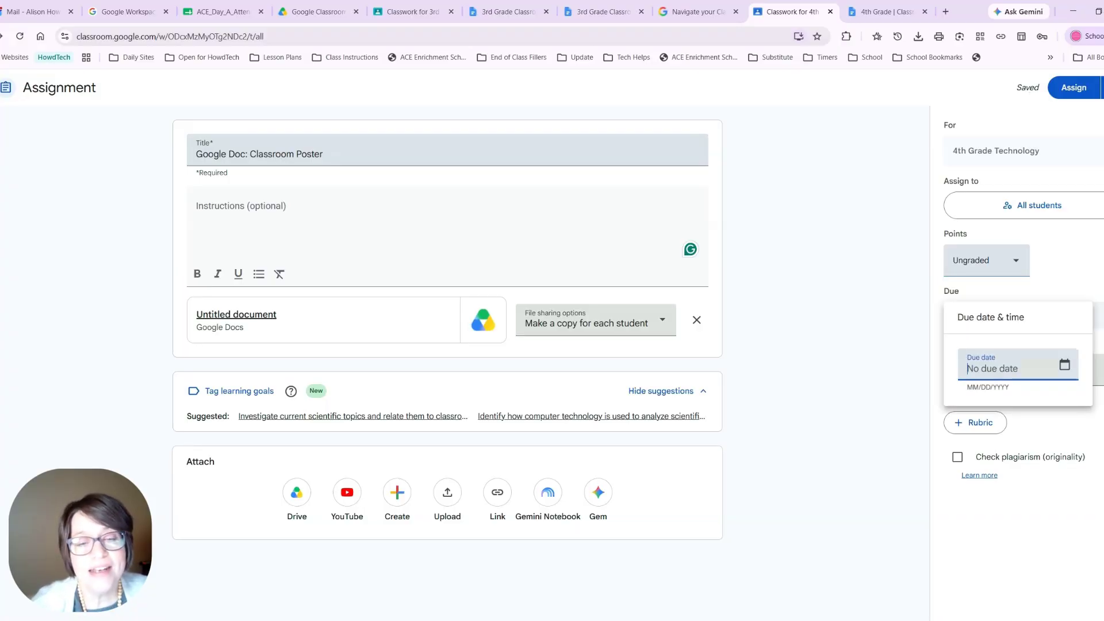
{"action": "left_click", "coordinate": [1065, 365]}
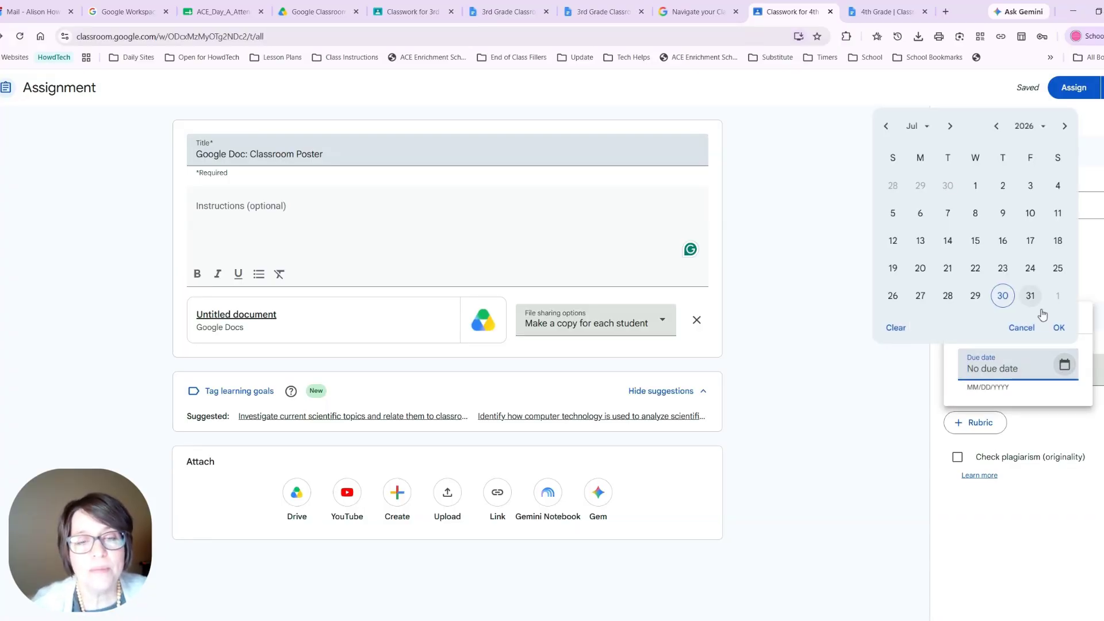
{"action": "left_click", "coordinate": [950, 126]}
{"action": "left_click", "coordinate": [1030, 214]}
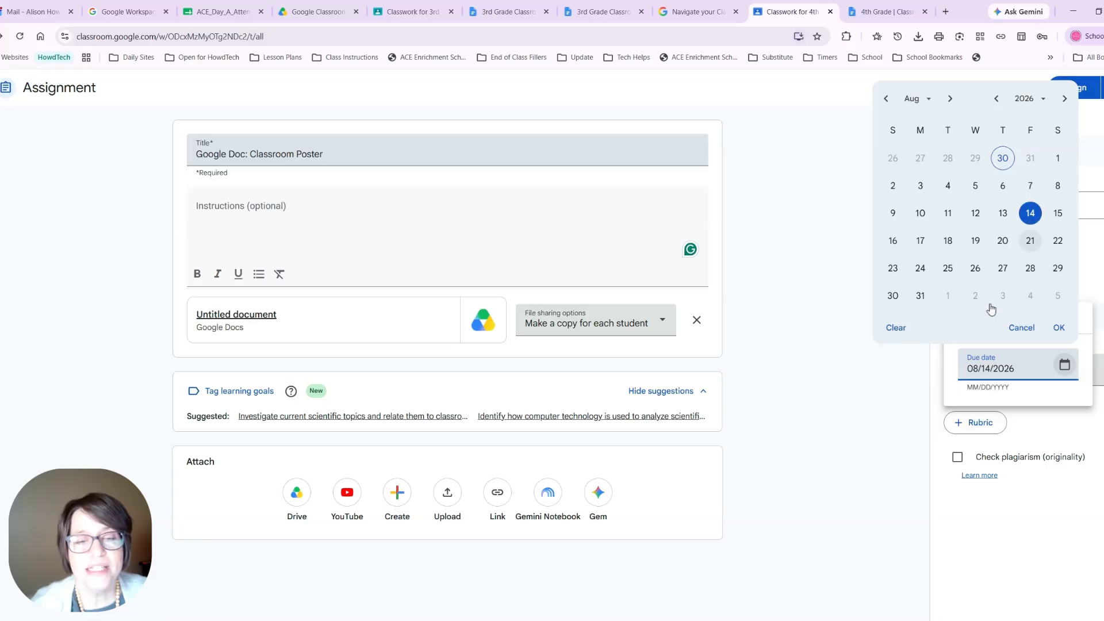
{"action": "left_click", "coordinate": [1058, 328]}
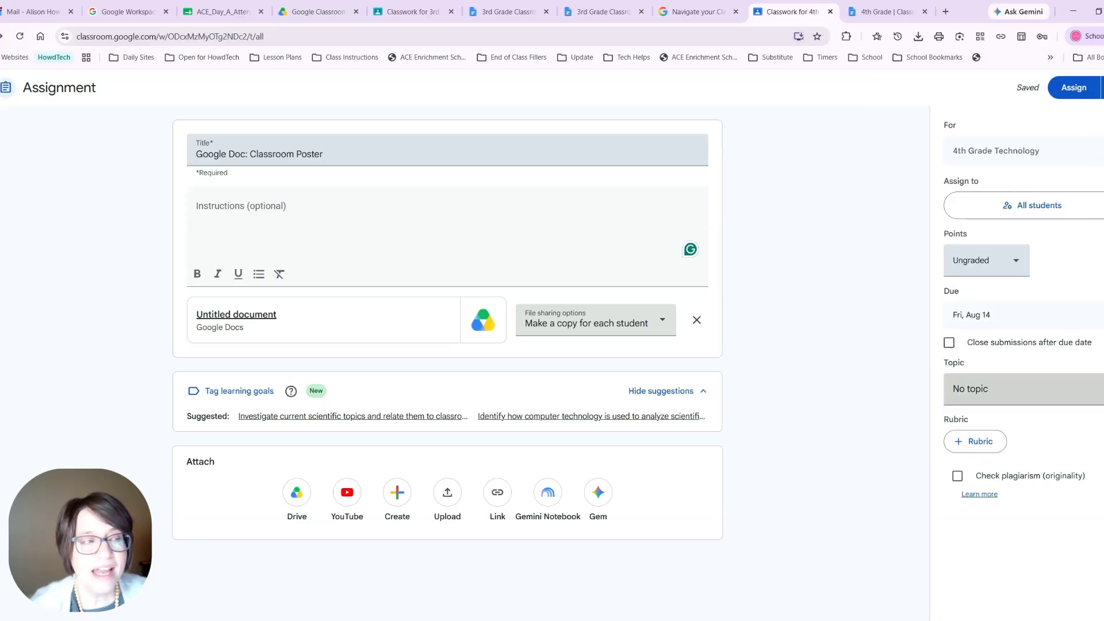
- Create the topic "GOOGLE DOC" for the assignment
{"action": "left_click", "coordinate": [1073, 396]}
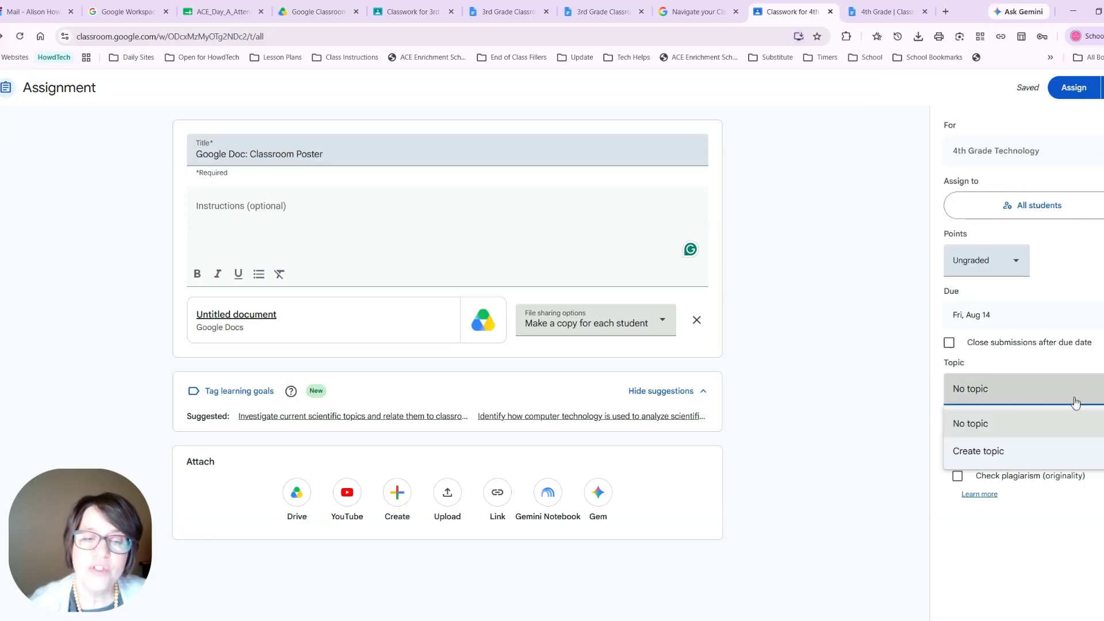
{"action": "left_click", "coordinate": [971, 447]}
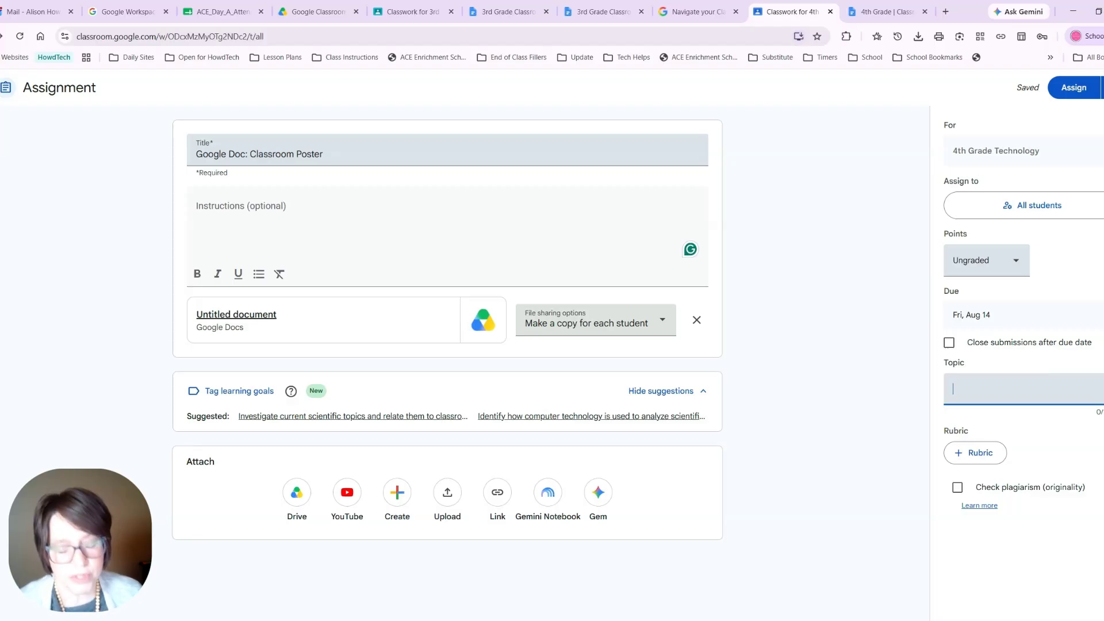
{"action": "type", "text": "GOOGLE D"}
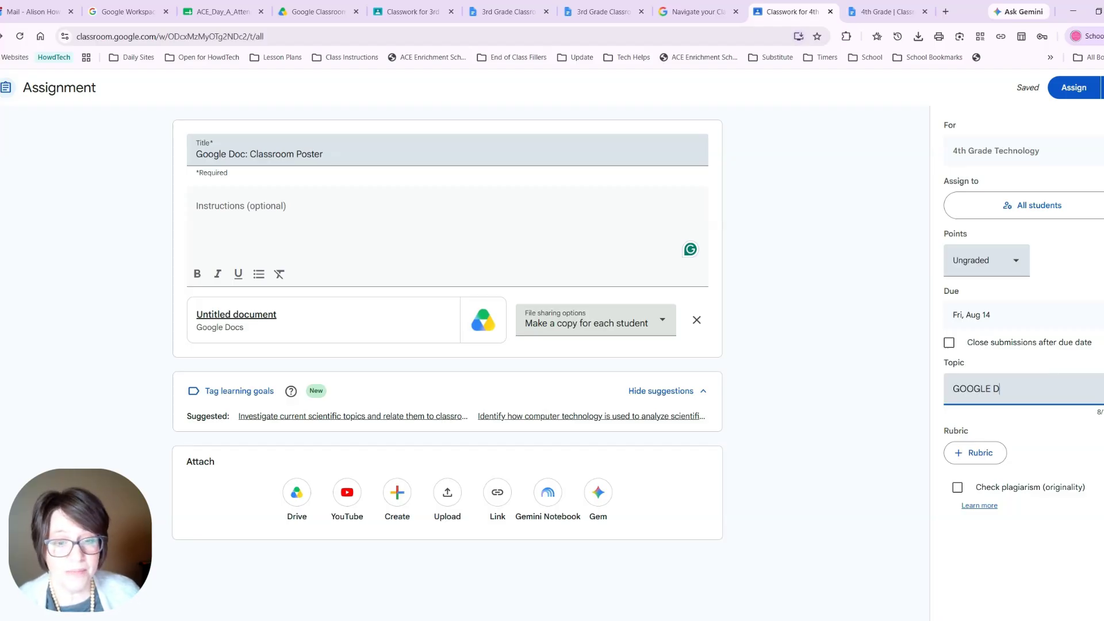
{"action": "type", "text": "OC"}
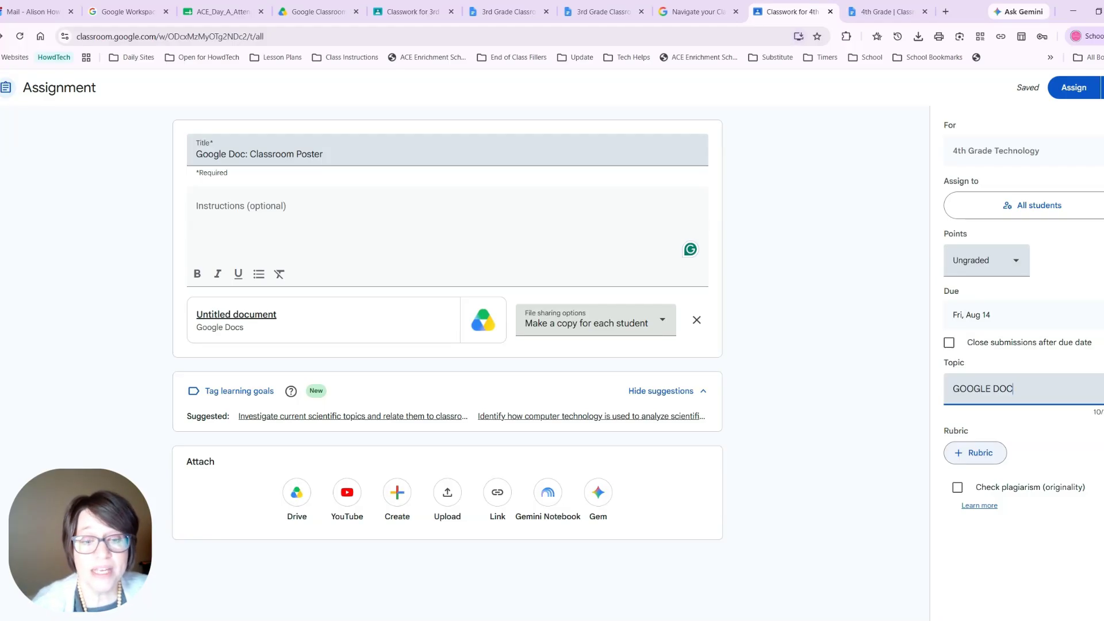
- Open a new blank rubric for the assignment and discard it without adding any criteria
{"action": "left_click", "coordinate": [967, 454]}
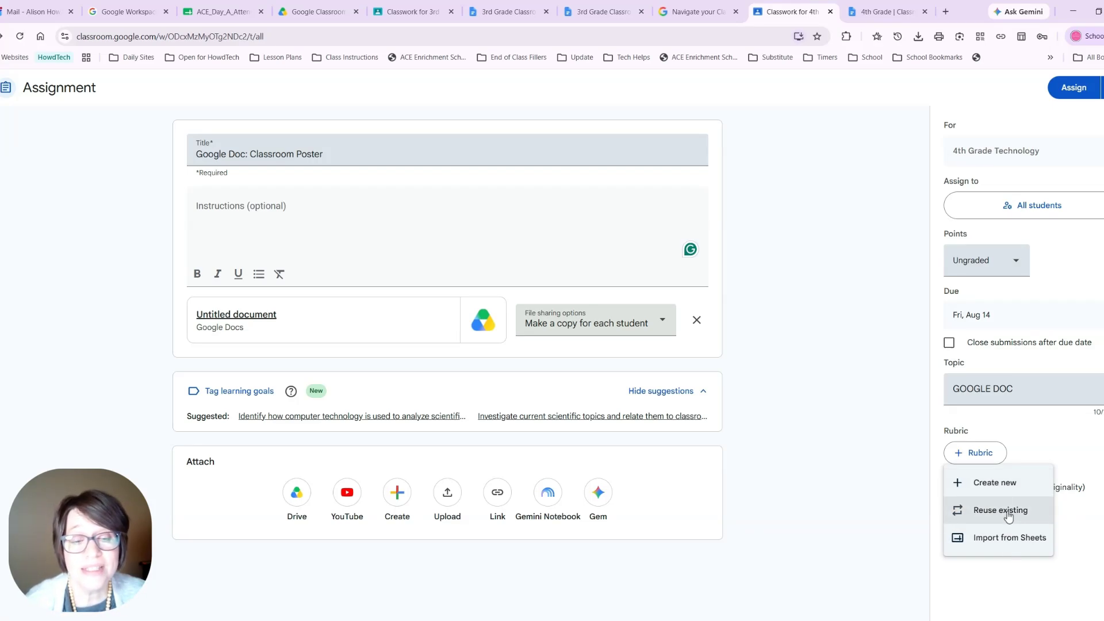
{"action": "left_click", "coordinate": [1005, 485]}
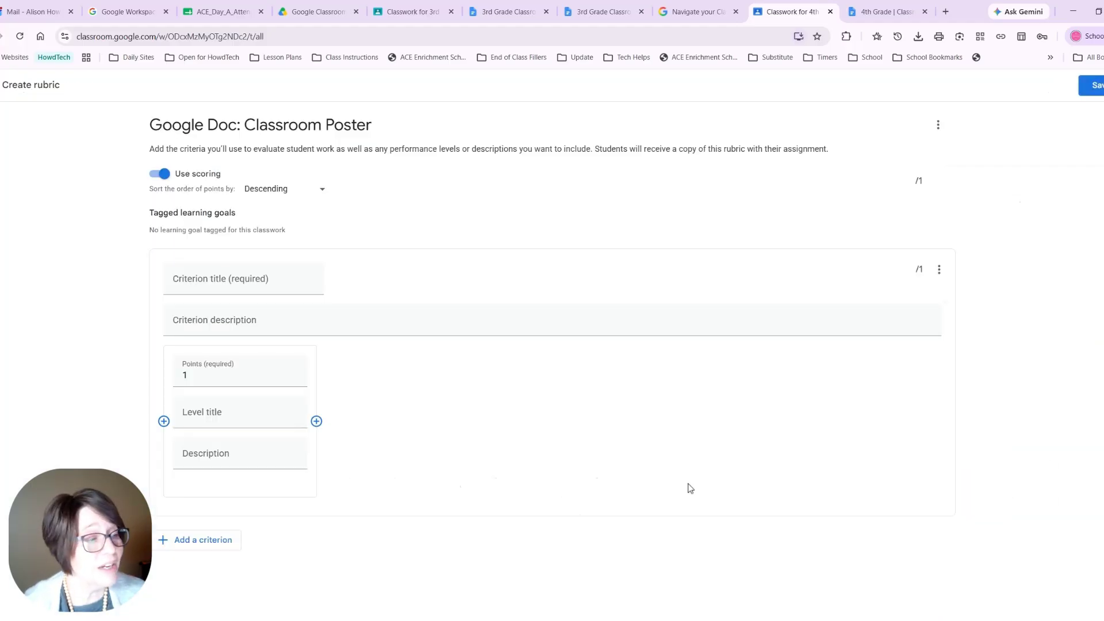
{"action": "left_click", "coordinate": [1097, 90]}
{"action": "key", "text": "Escape"}
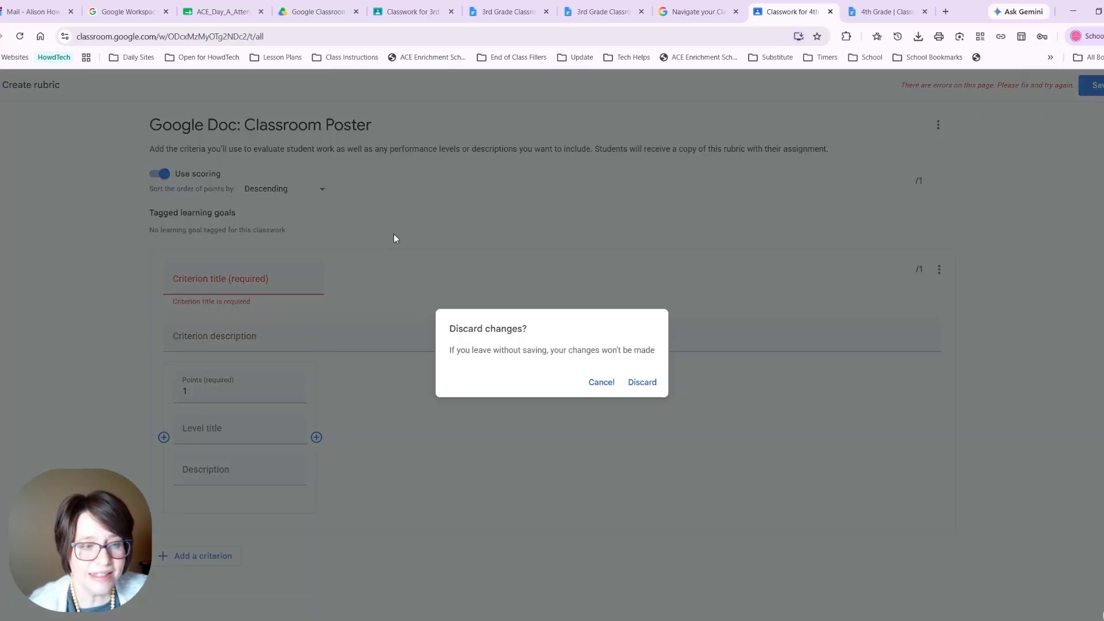
{"action": "left_click", "coordinate": [641, 382]}
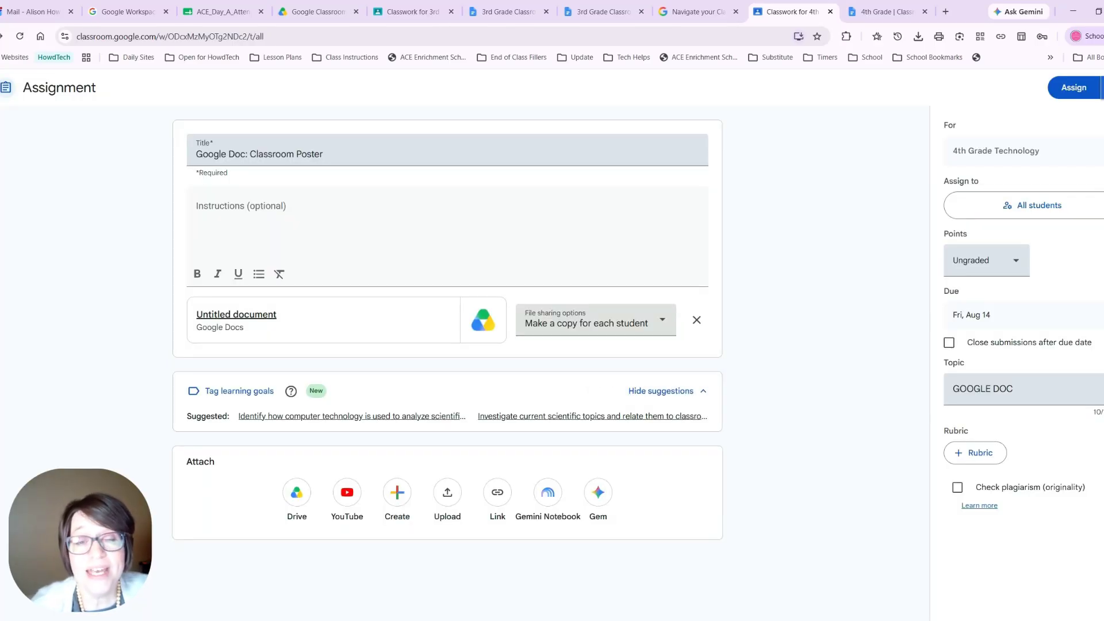
{"action": "left_click", "coordinate": [1101, 87]}
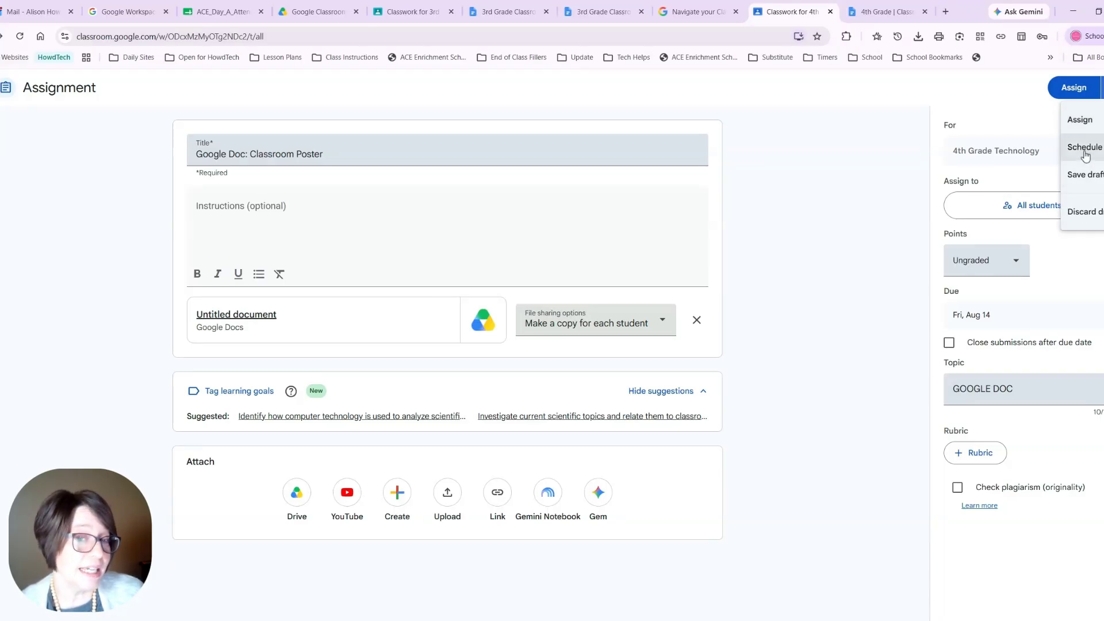
{"action": "left_click", "coordinate": [1085, 148]}
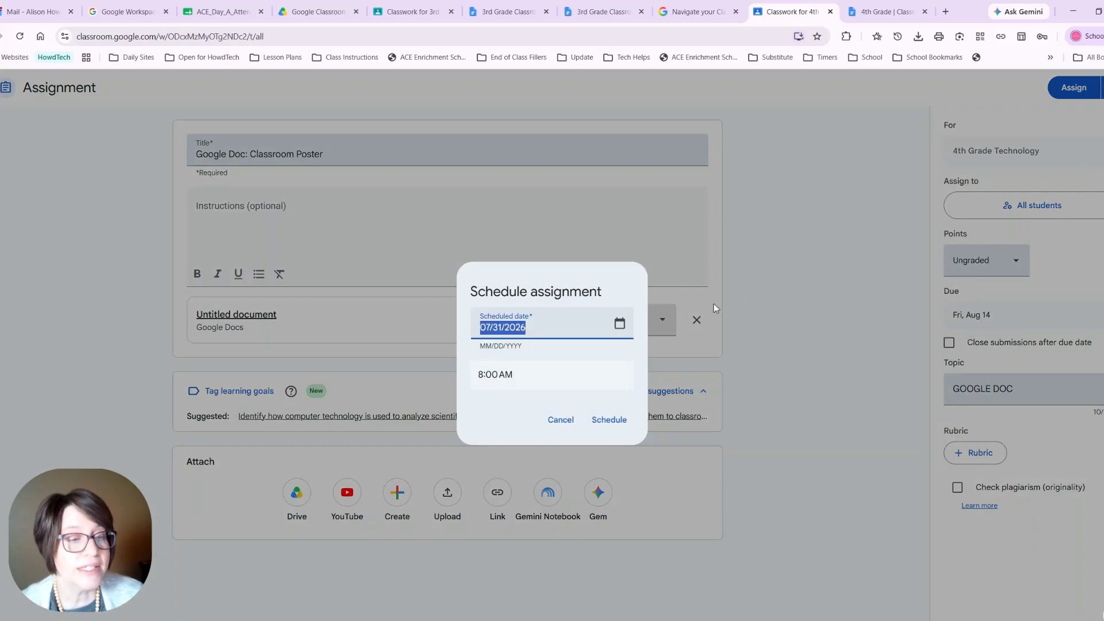
{"action": "left_click", "coordinate": [619, 323]}
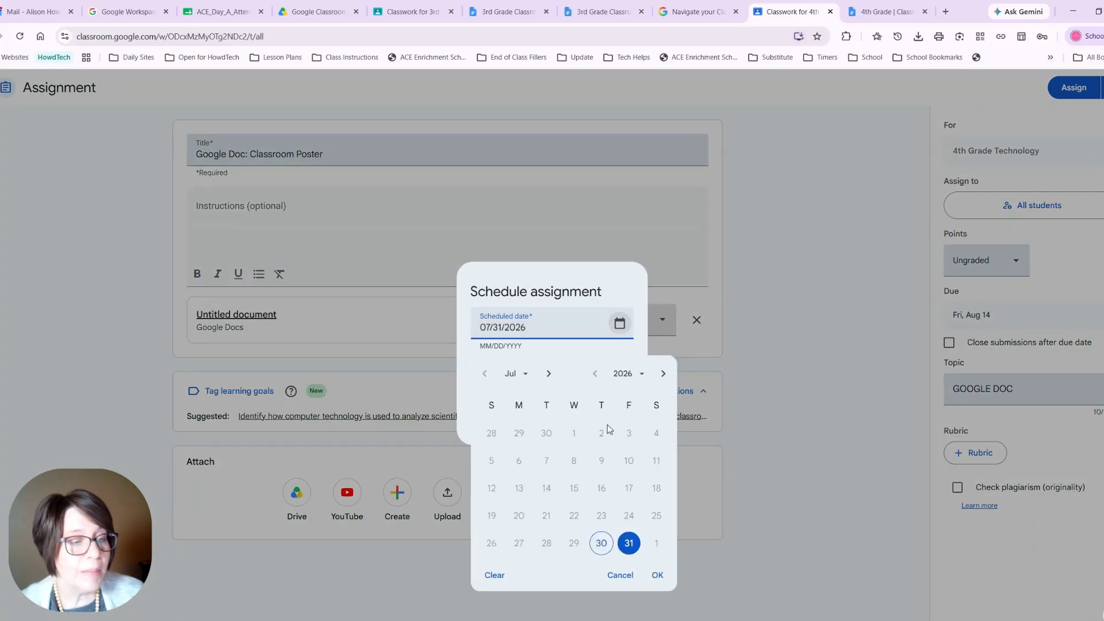
{"action": "left_click", "coordinate": [547, 374]}
{"action": "left_click", "coordinate": [574, 460]}
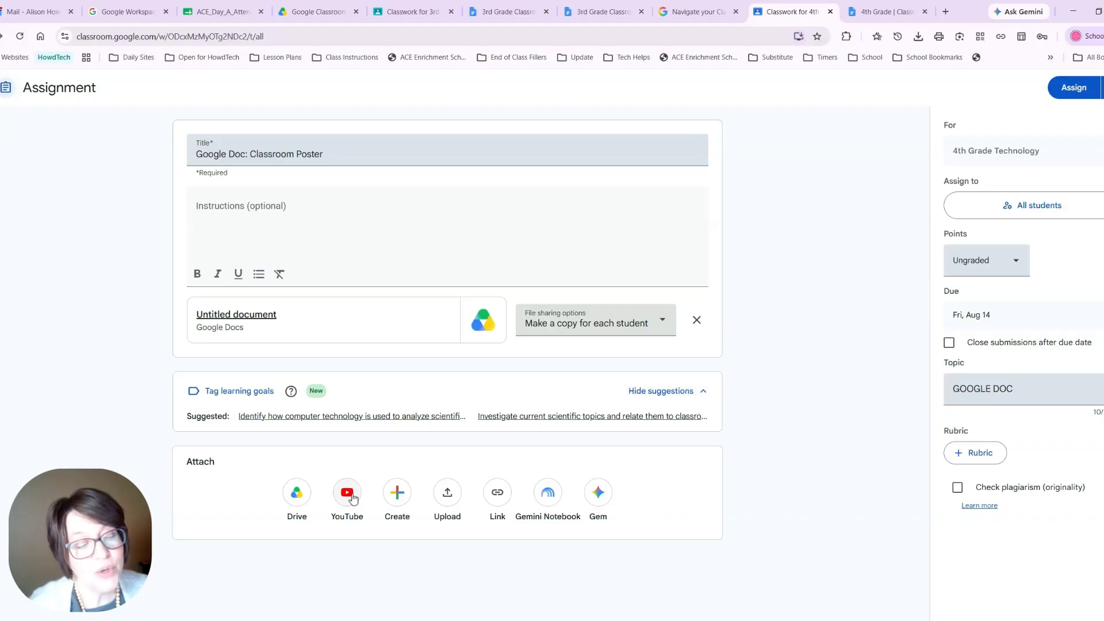
- Search YouTube for "classroom poster in google docs" to find a video attachment for the assignment
{"action": "left_click", "coordinate": [347, 493]}
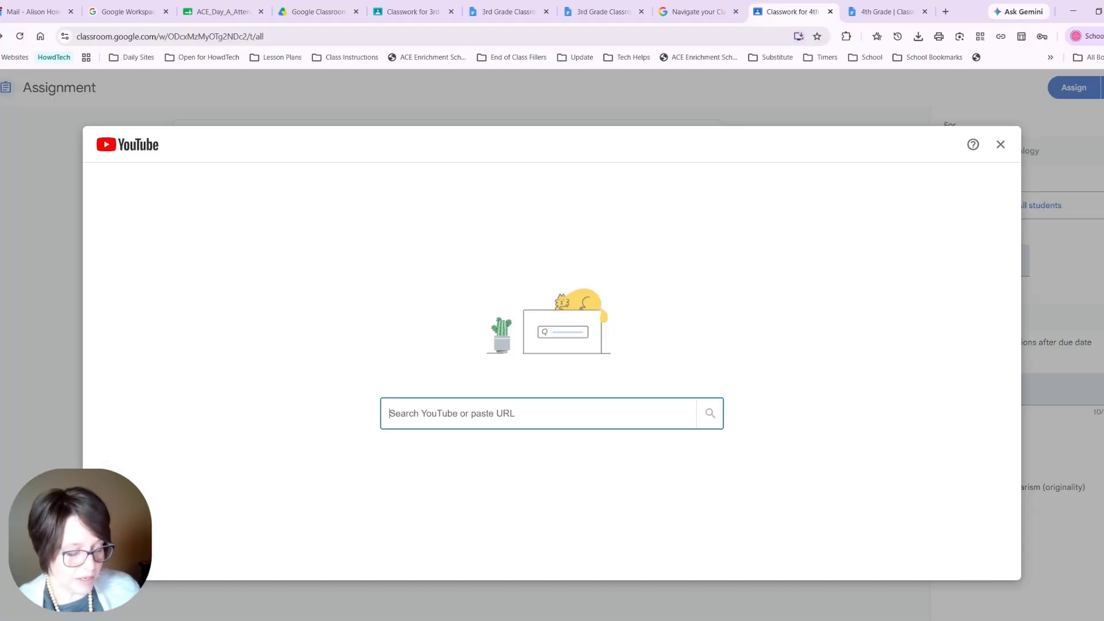
{"action": "type", "text": "class"}
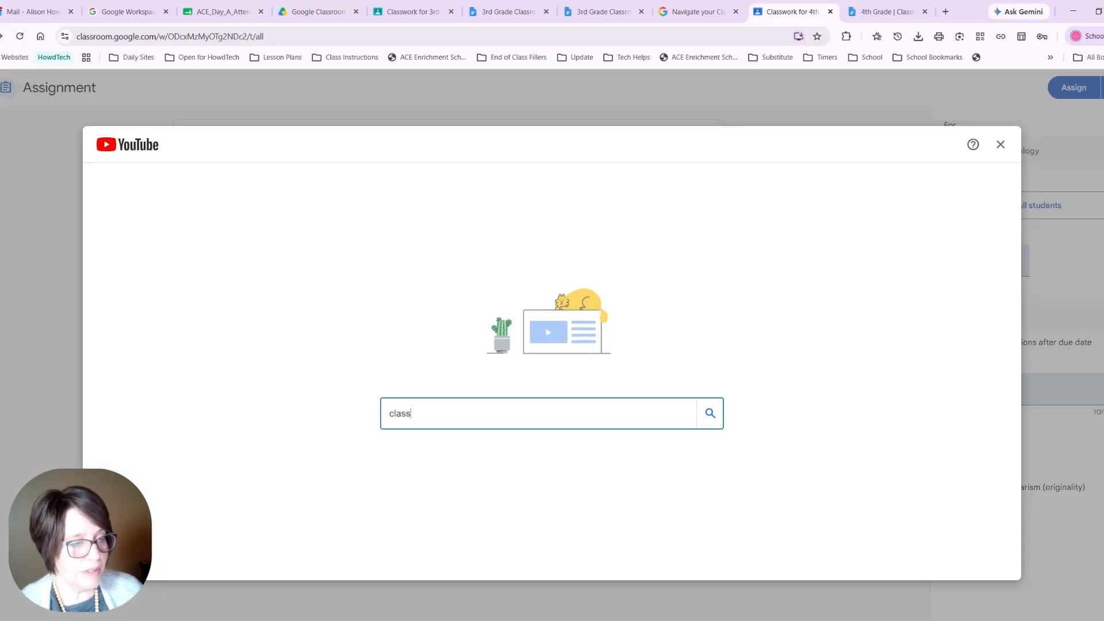
{"action": "type", "text": "room poste"}
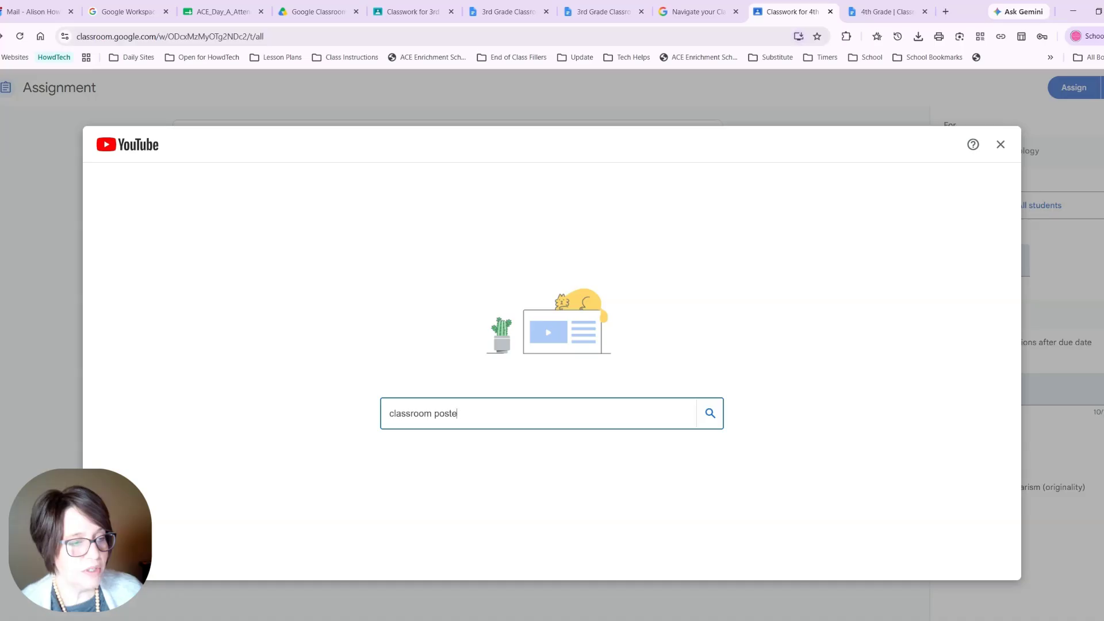
{"action": "type", "text": "r in coo"}
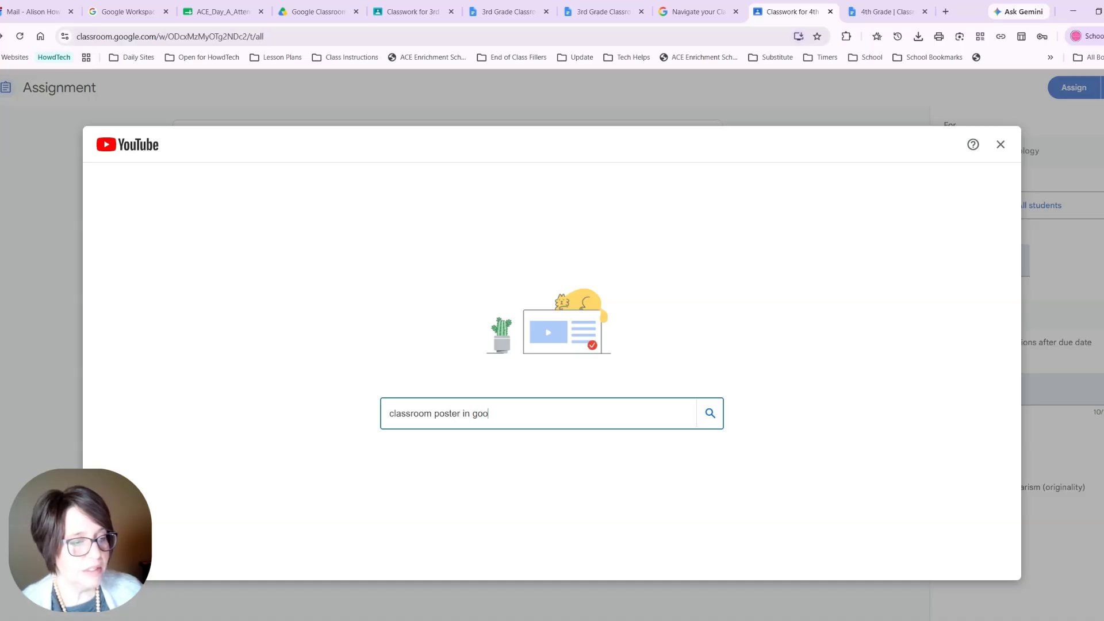
{"action": "type", "text": "gle docs"}
{"action": "key", "text": "Return"}
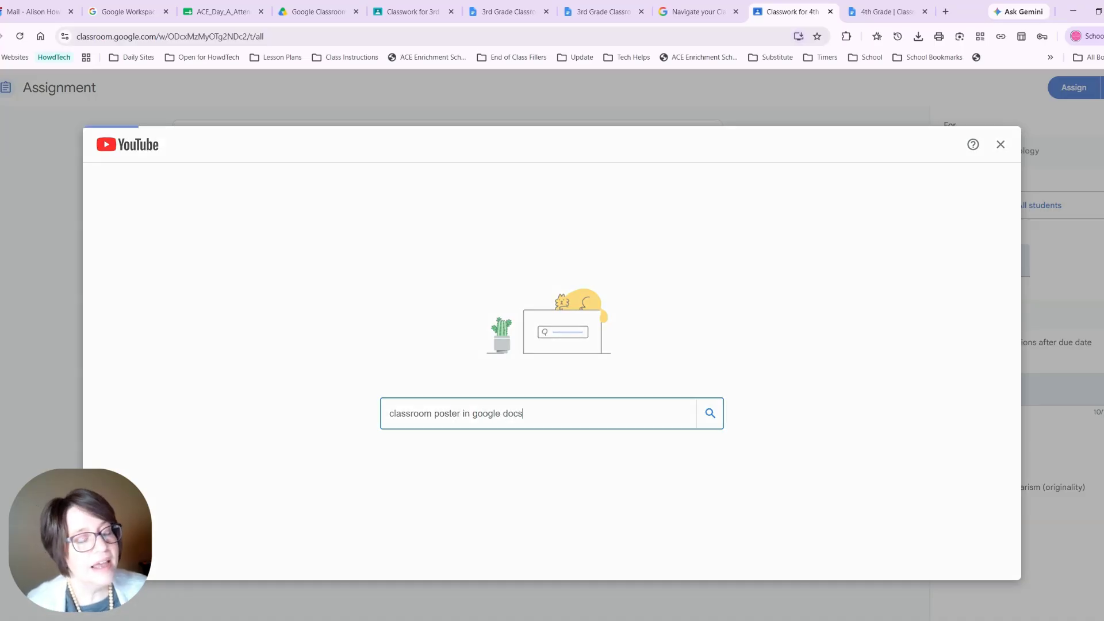
- Extend the video search with "that tech savvy teacher" and attach "Class Rules Poster in Google Docs for Kids | Easy Tech Lesson Tutorial"
{"action": "type", "text": "that t"}
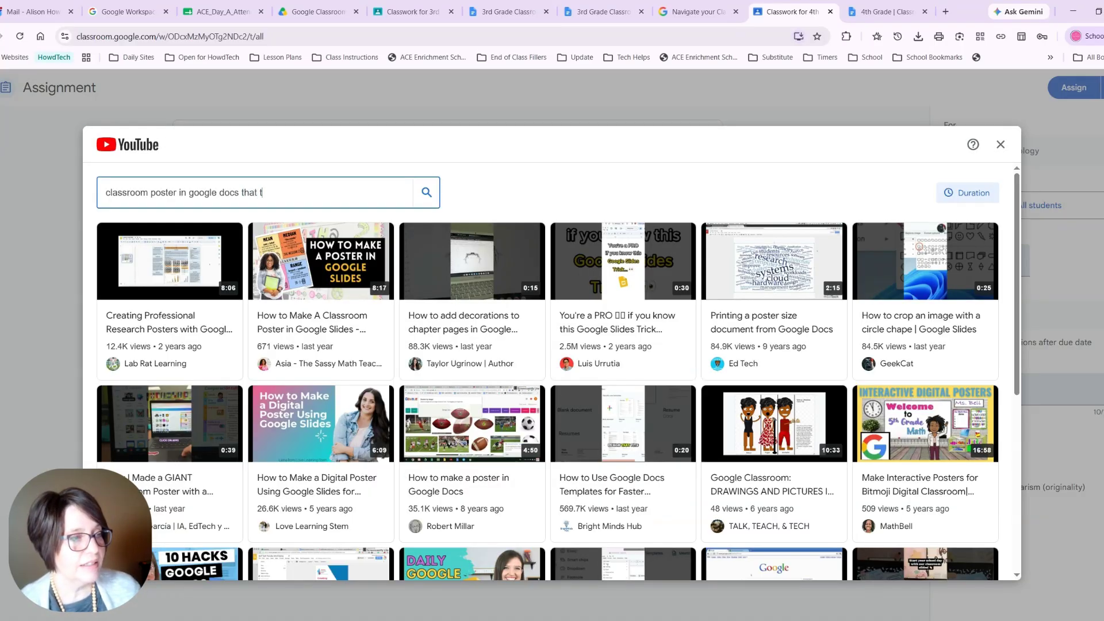
{"action": "type", "text": "ech savvy teacher"}
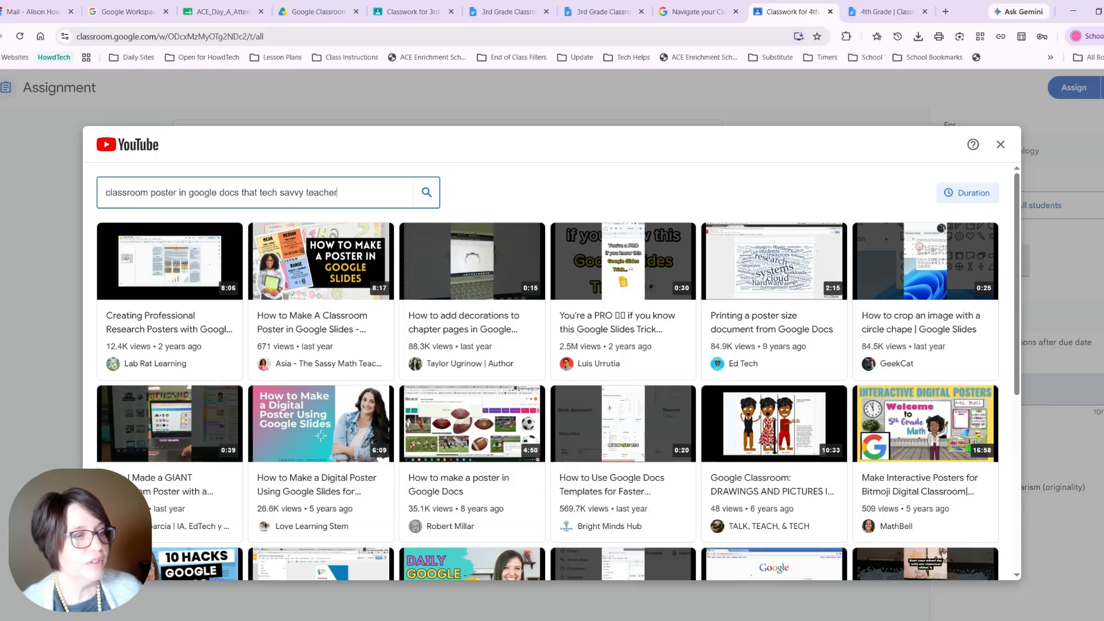
{"action": "key", "text": "Return"}
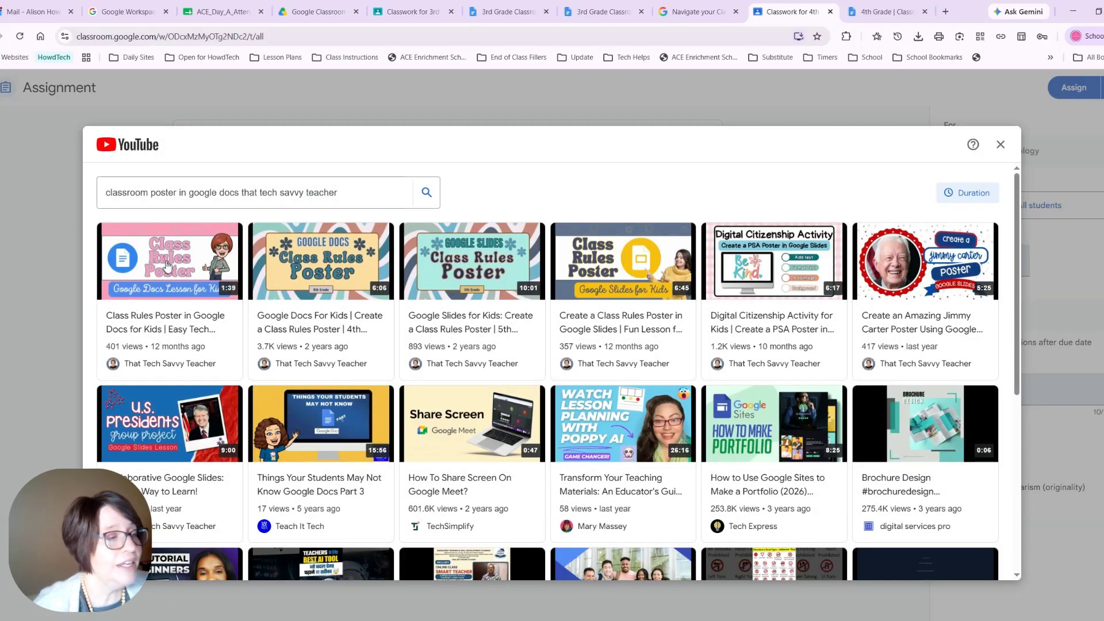
{"action": "left_click", "coordinate": [170, 264]}
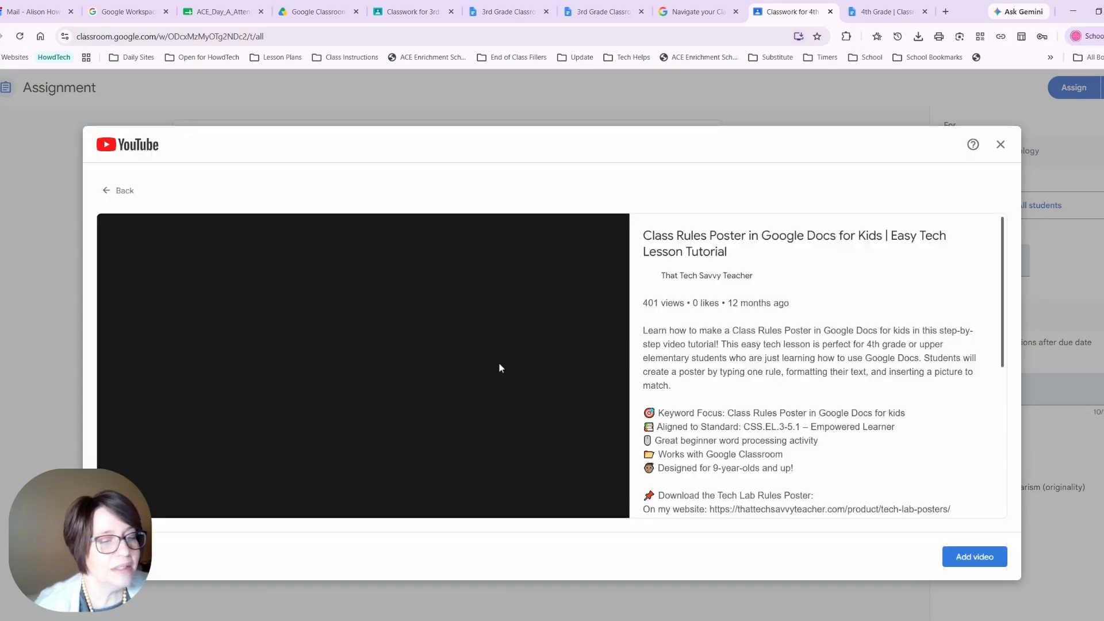
{"action": "left_click", "coordinate": [974, 557]}
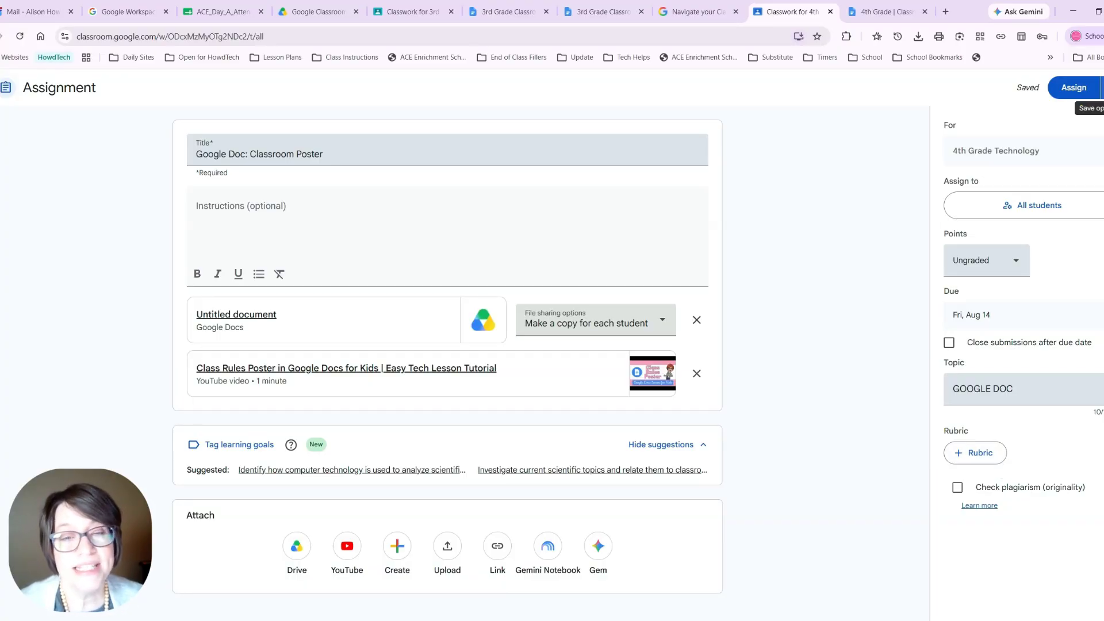
- Schedule the assignment for 08/05/2026 at 8:00 AM, and check its details and available actions in the classwork list
{"action": "left_click", "coordinate": [1101, 87]}
{"action": "left_click", "coordinate": [1077, 148]}
{"action": "left_click", "coordinate": [620, 323]}
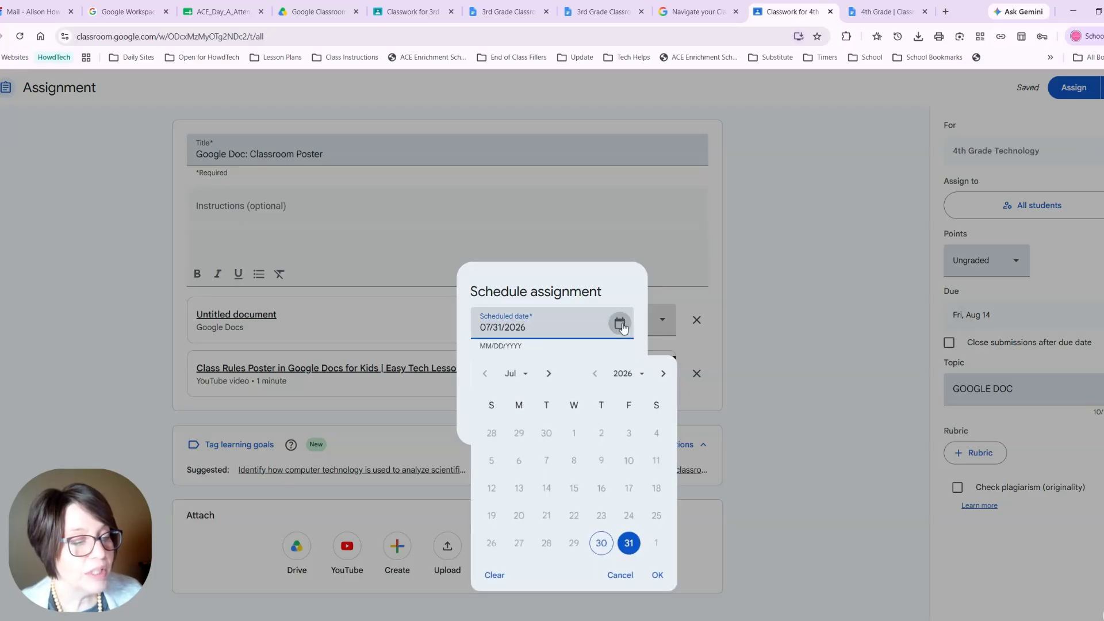
{"action": "left_click", "coordinate": [549, 378]}
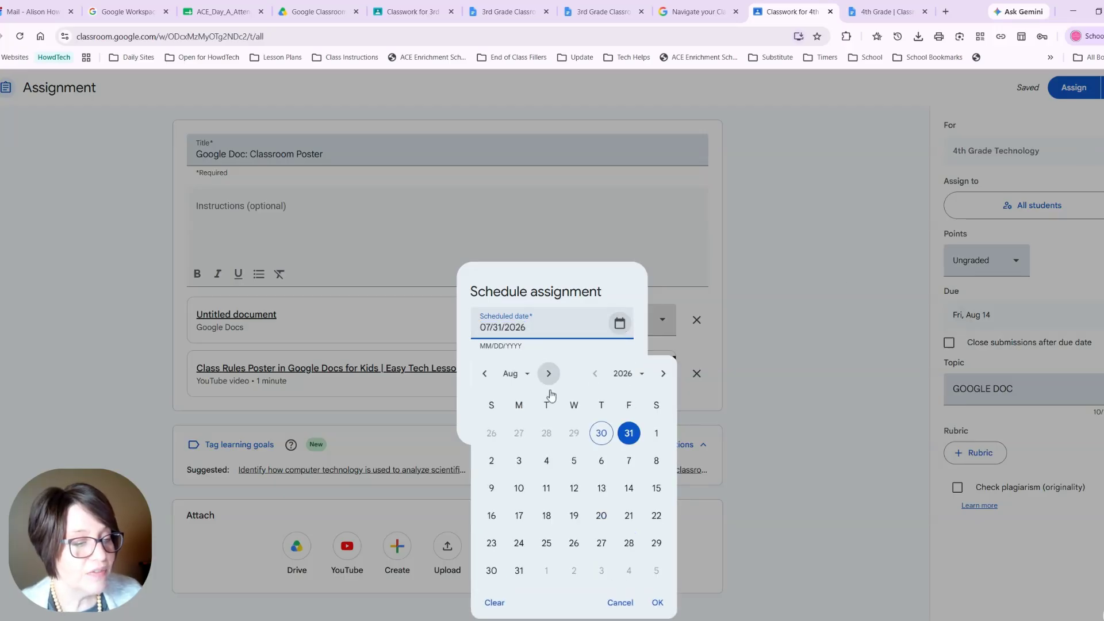
{"action": "left_click", "coordinate": [574, 461]}
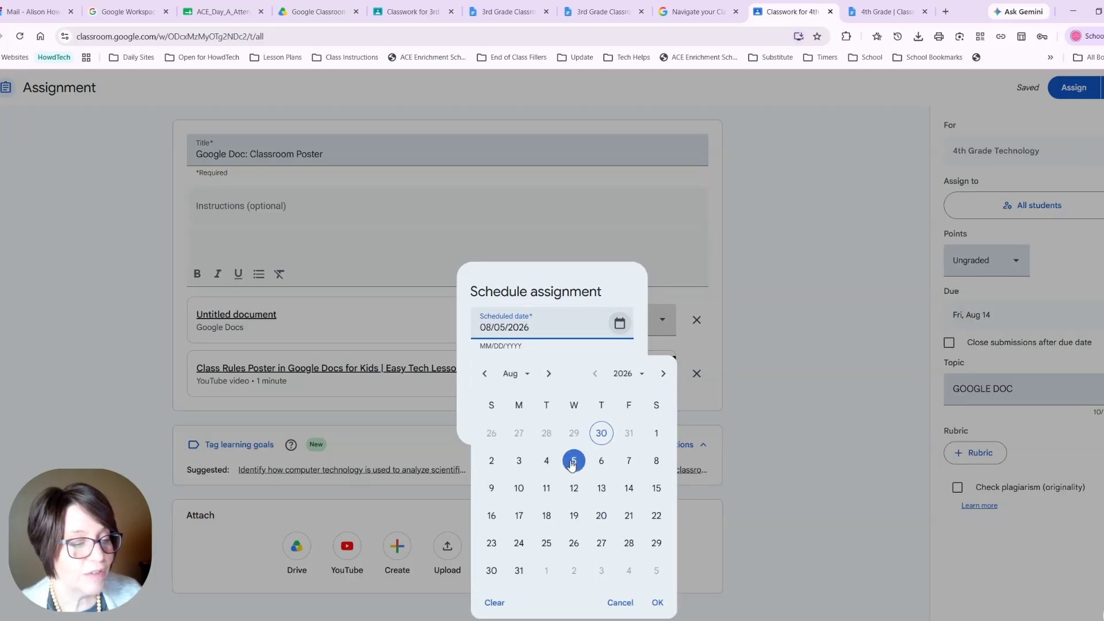
{"action": "left_click", "coordinate": [657, 604]}
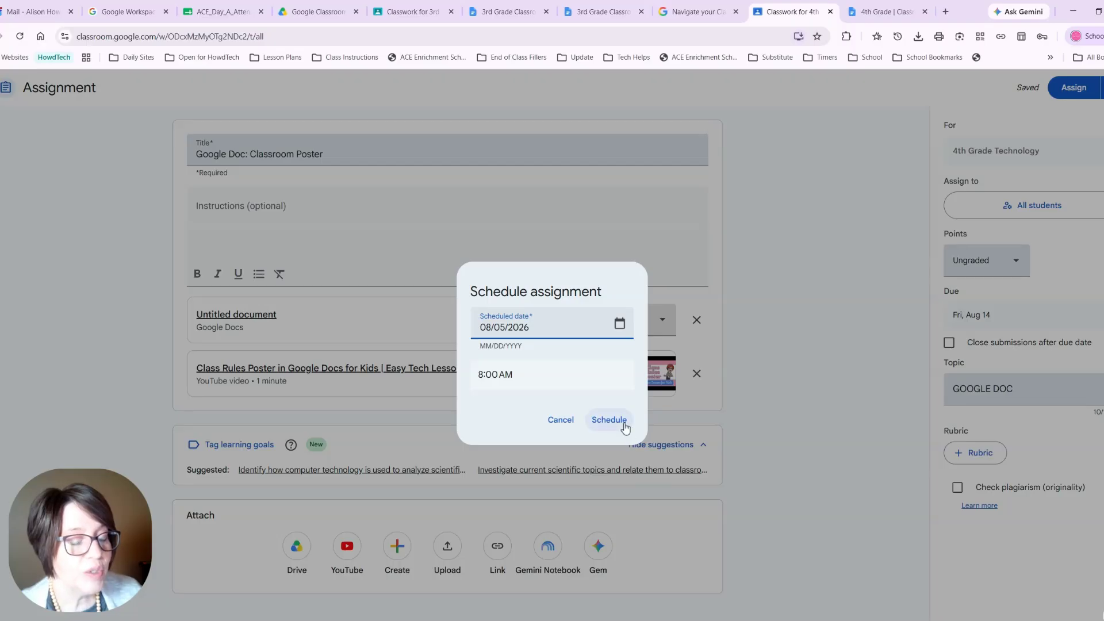
{"action": "left_click", "coordinate": [625, 426]}
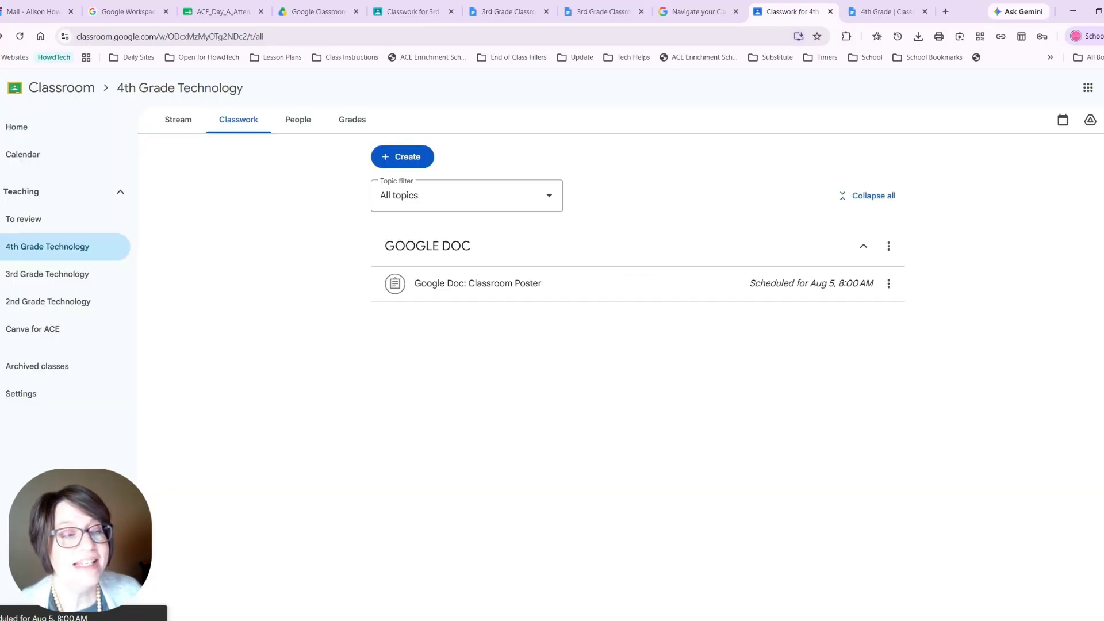
{"action": "left_click", "coordinate": [476, 282]}
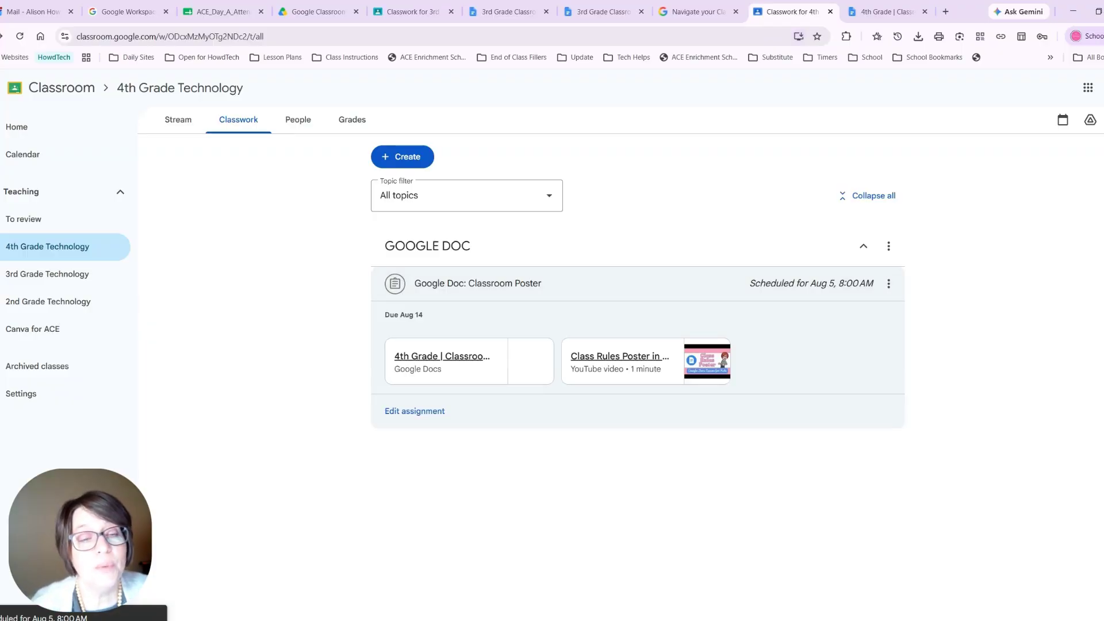
{"action": "left_click", "coordinate": [889, 285]}
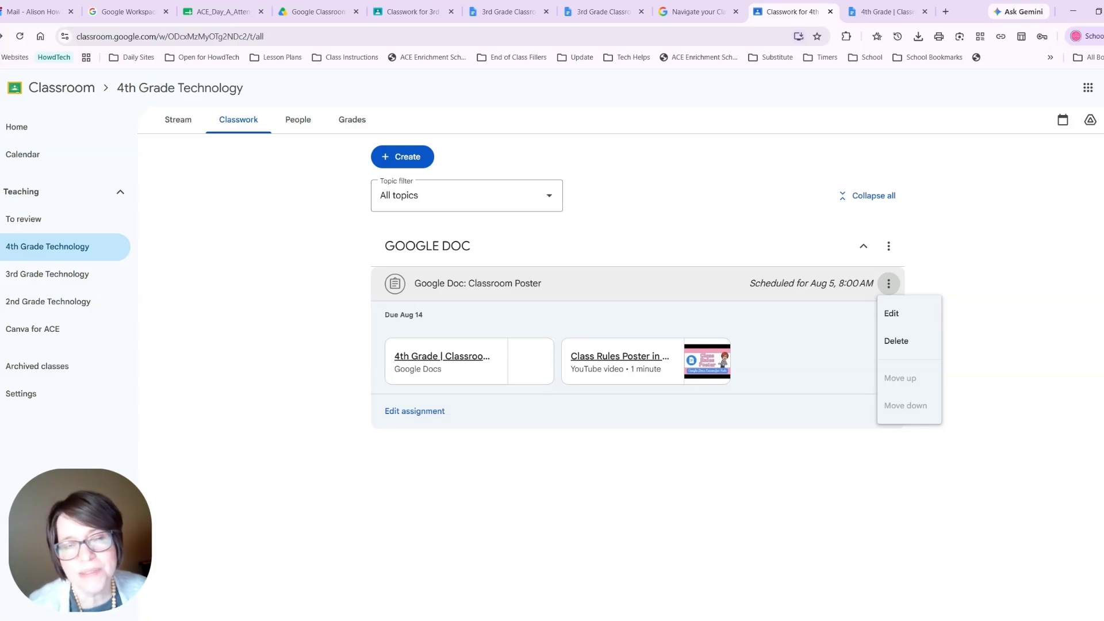
- Reopen the 4th Grade Technology class from the home page and display its class code enlarged
{"action": "left_click", "coordinate": [17, 127]}
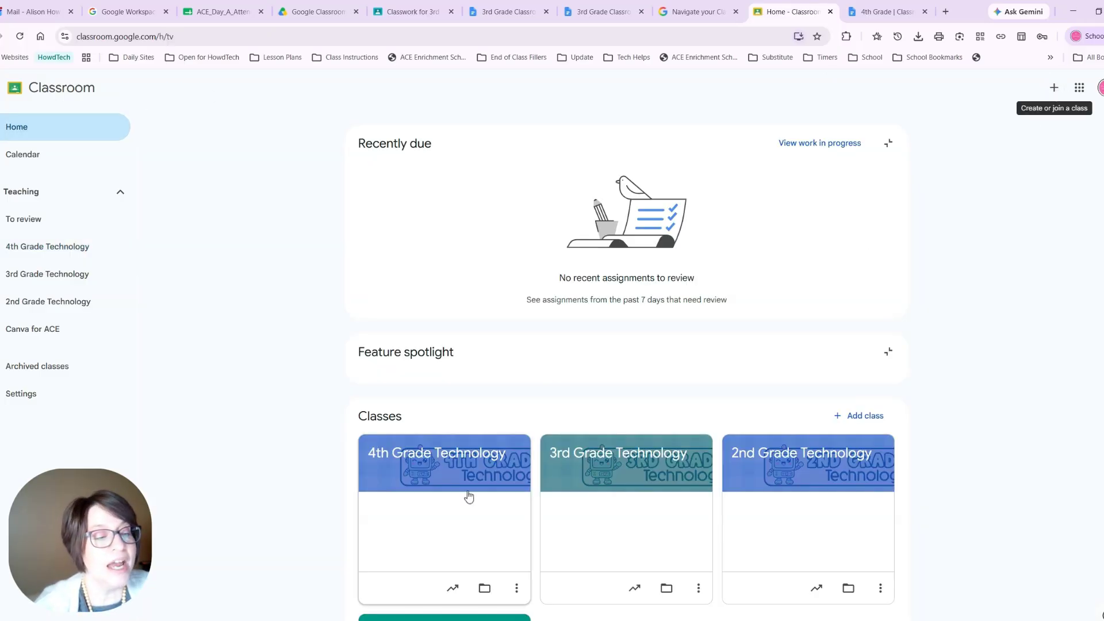
{"action": "left_click", "coordinate": [476, 461]}
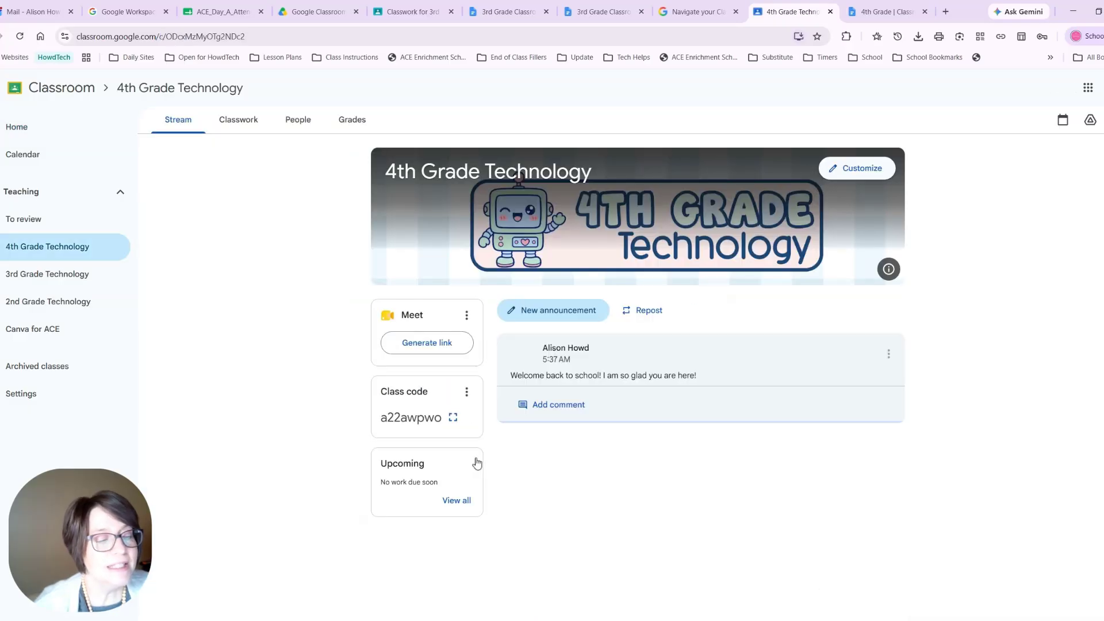
{"action": "left_click", "coordinate": [453, 417]}
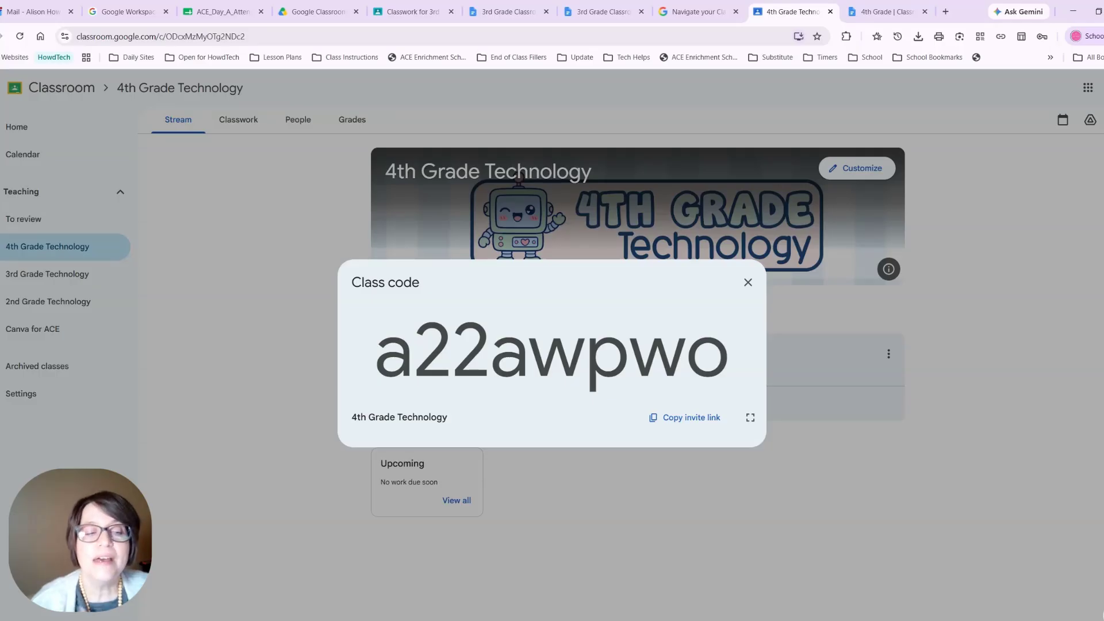
{"action": "left_click", "coordinate": [747, 283]}
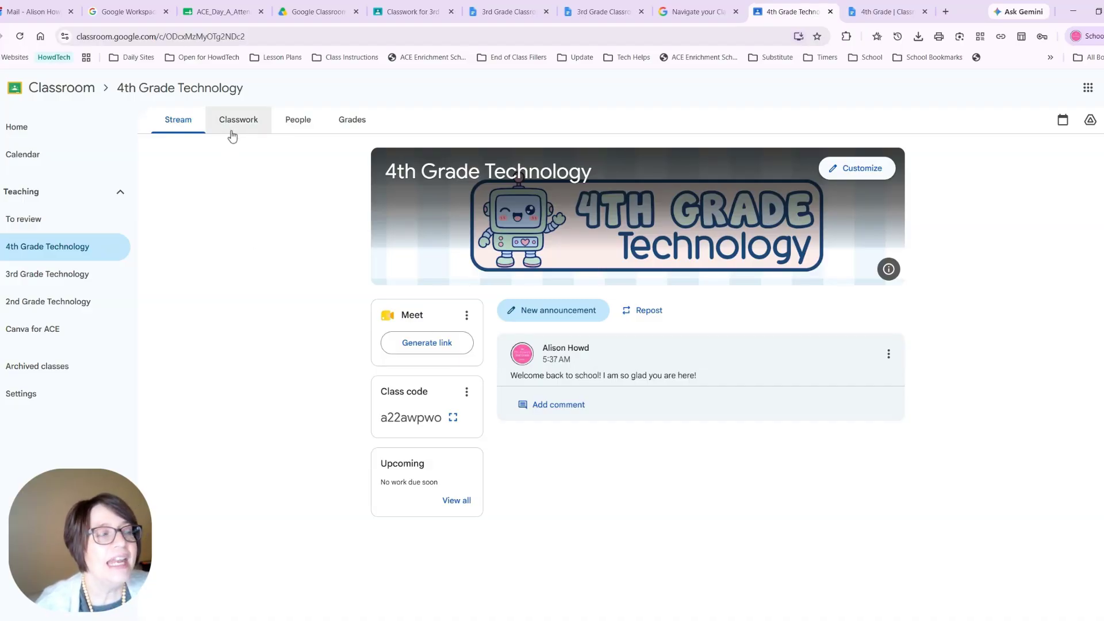
- Open the scheduled Google Doc: Classroom Poster assignment for editing to look over its settings and attachments, and leave it without changes
{"action": "left_click", "coordinate": [234, 126]}
{"action": "left_click", "coordinate": [453, 293]}
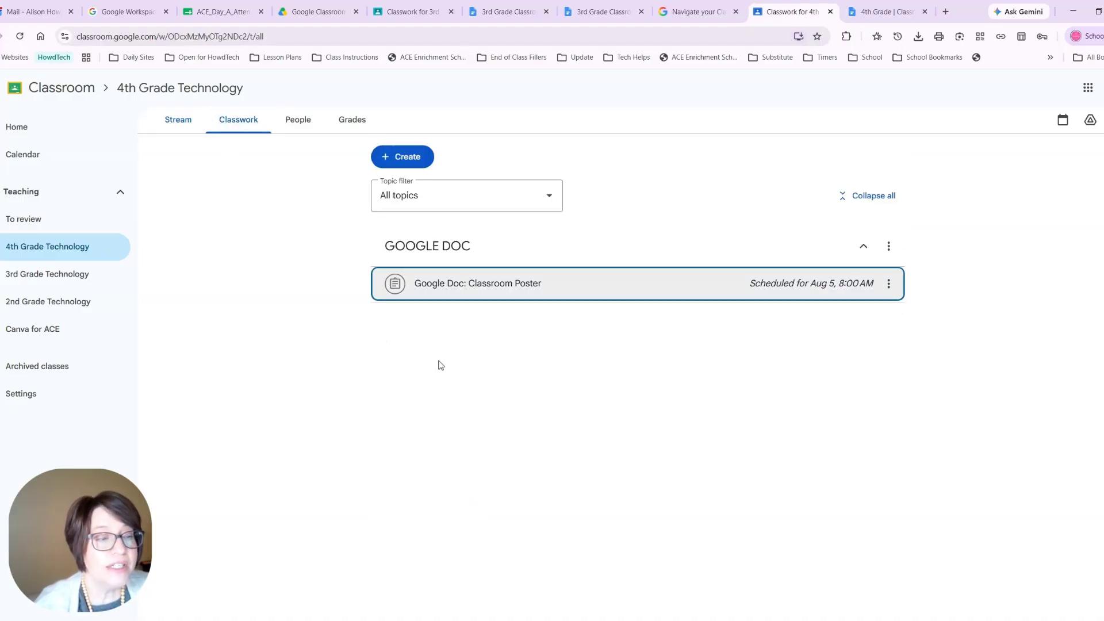
{"action": "left_click", "coordinate": [444, 287]}
{"action": "left_click", "coordinate": [410, 412]}
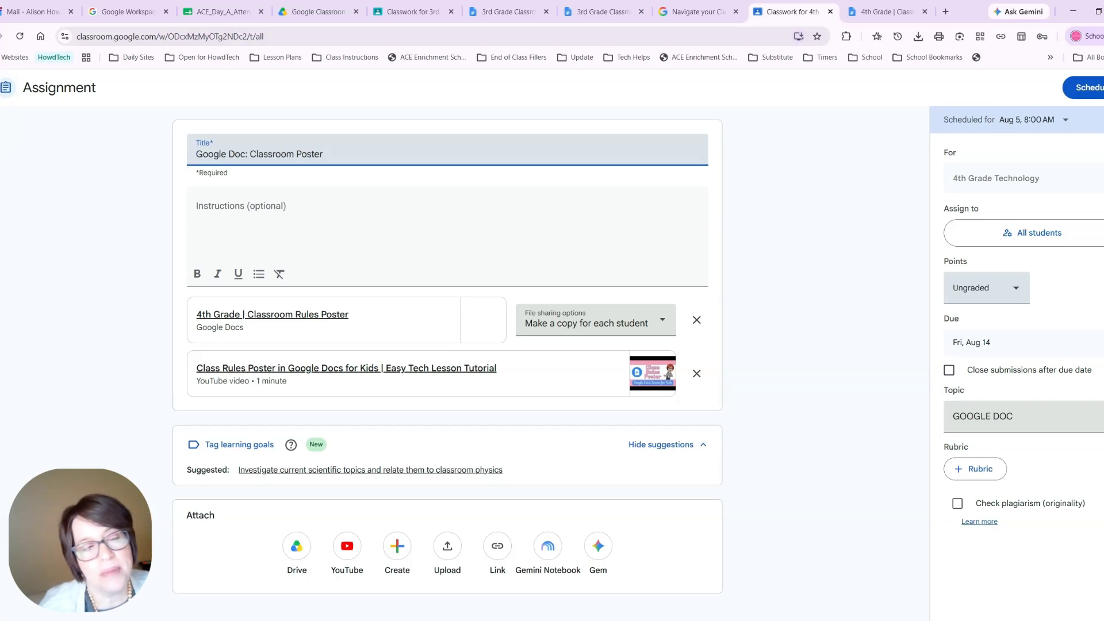
{"action": "left_click", "coordinate": [1, 87]}
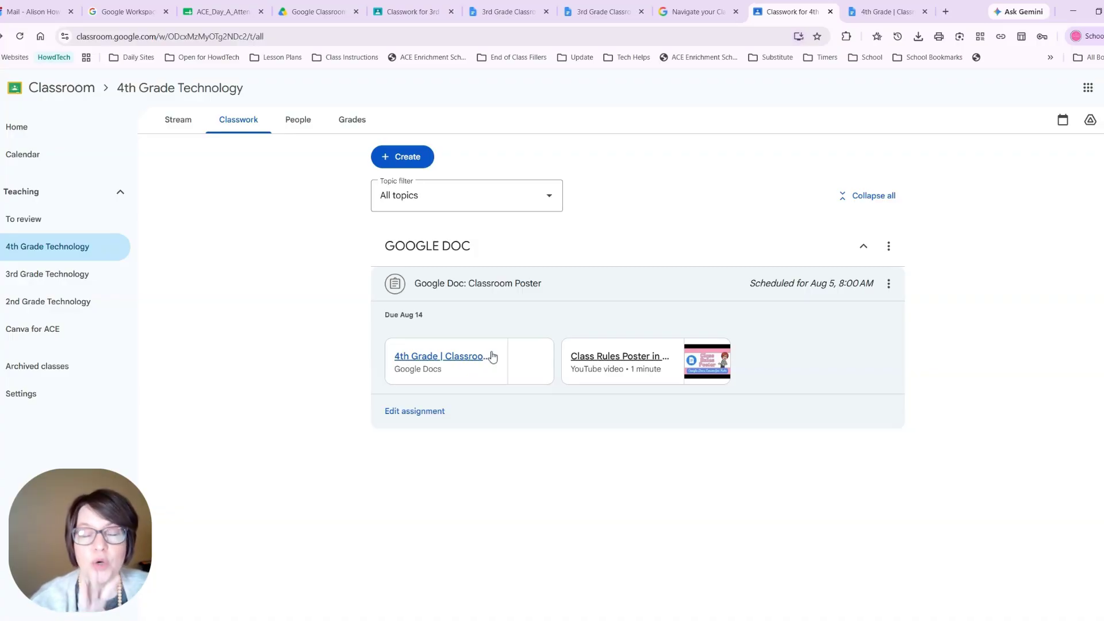
- Check the work to review across all classes, the options for the 3rd grade Class Rules Poster, and the reviewed work
{"action": "left_click", "coordinate": [11, 230]}
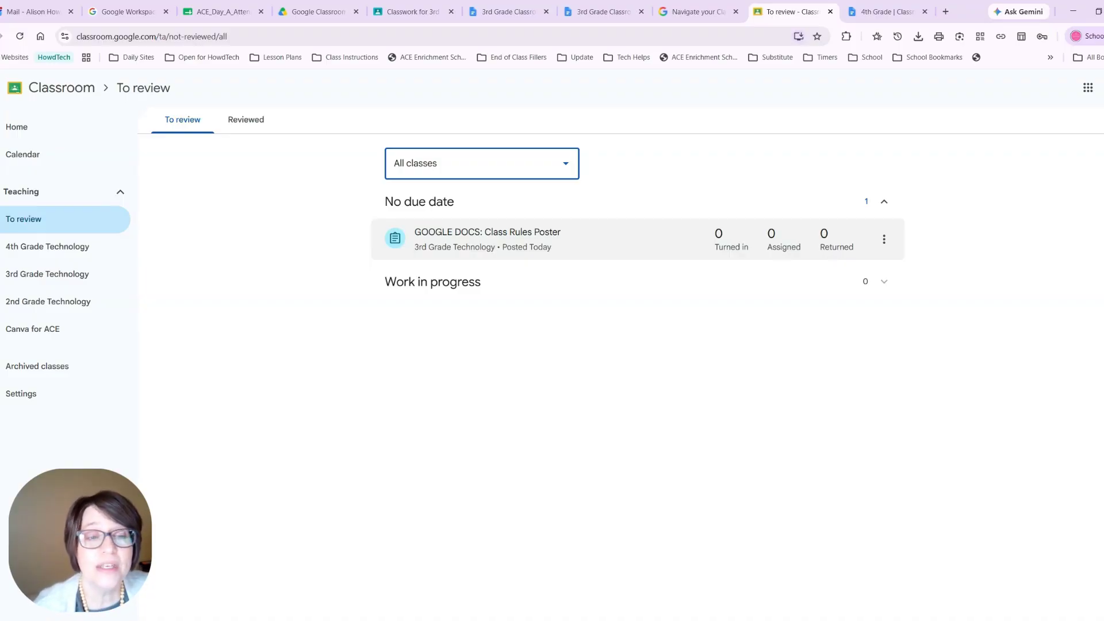
{"action": "left_click", "coordinate": [884, 240]}
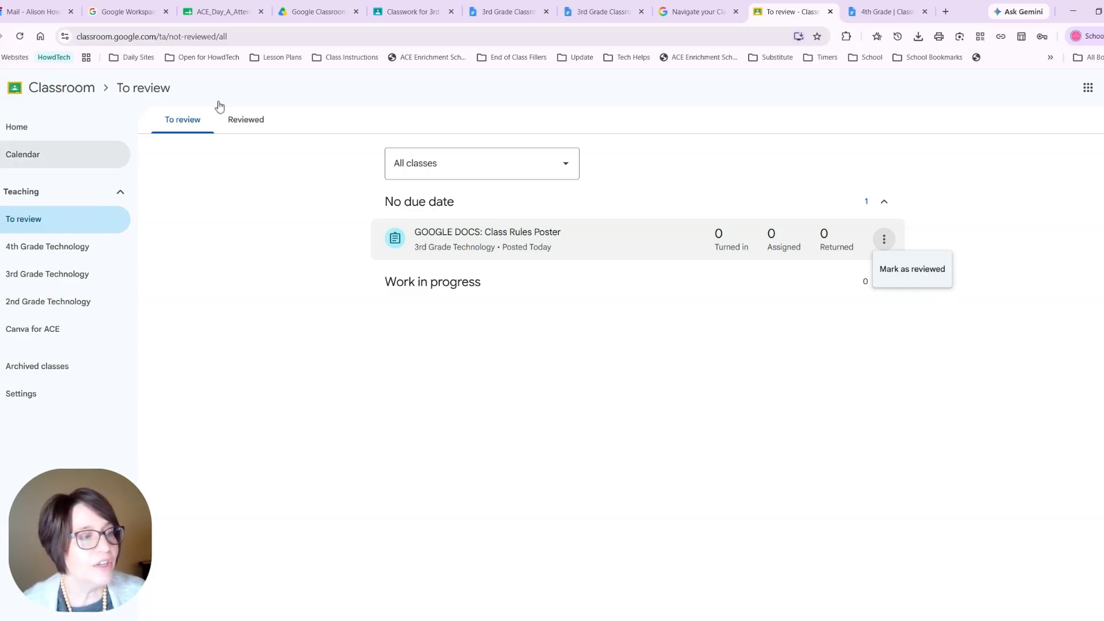
{"action": "left_click", "coordinate": [249, 126]}
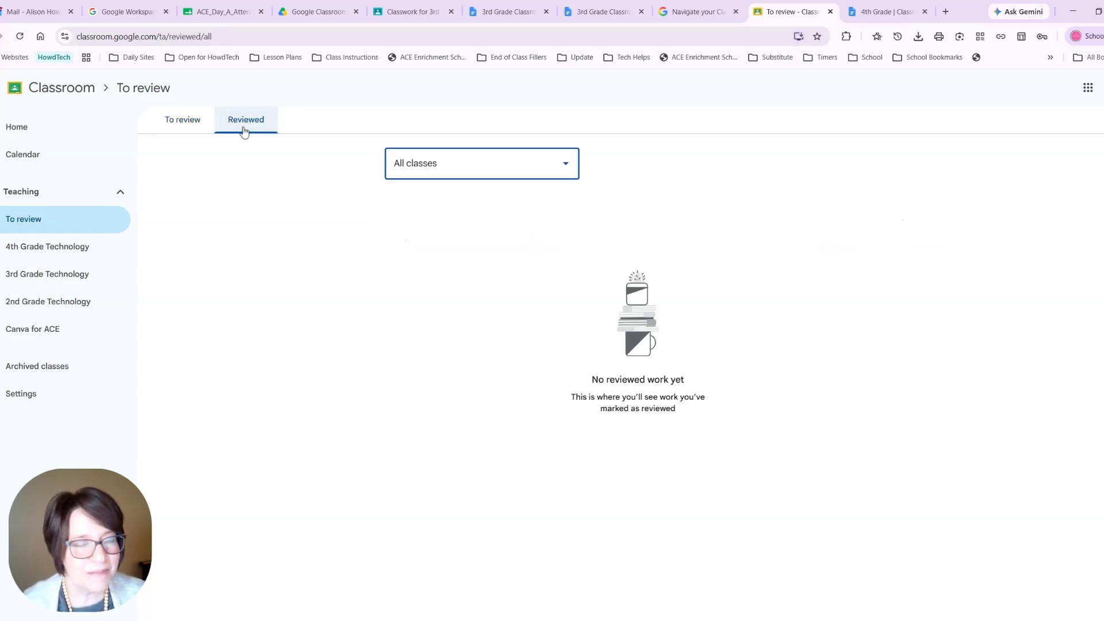
{"action": "left_click", "coordinate": [194, 128]}
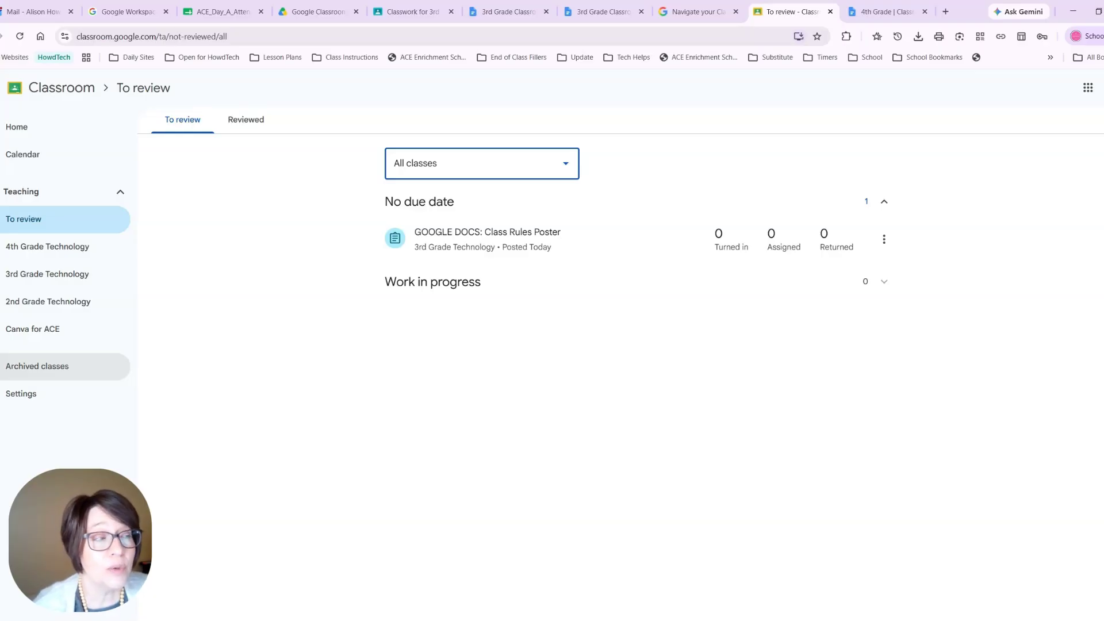
- Archive the Canva for ACE class from the home page
{"action": "left_click", "coordinate": [18, 131]}
{"action": "scroll", "coordinate": [771, 498], "scroll_direction": "down", "scroll_amount": 3}
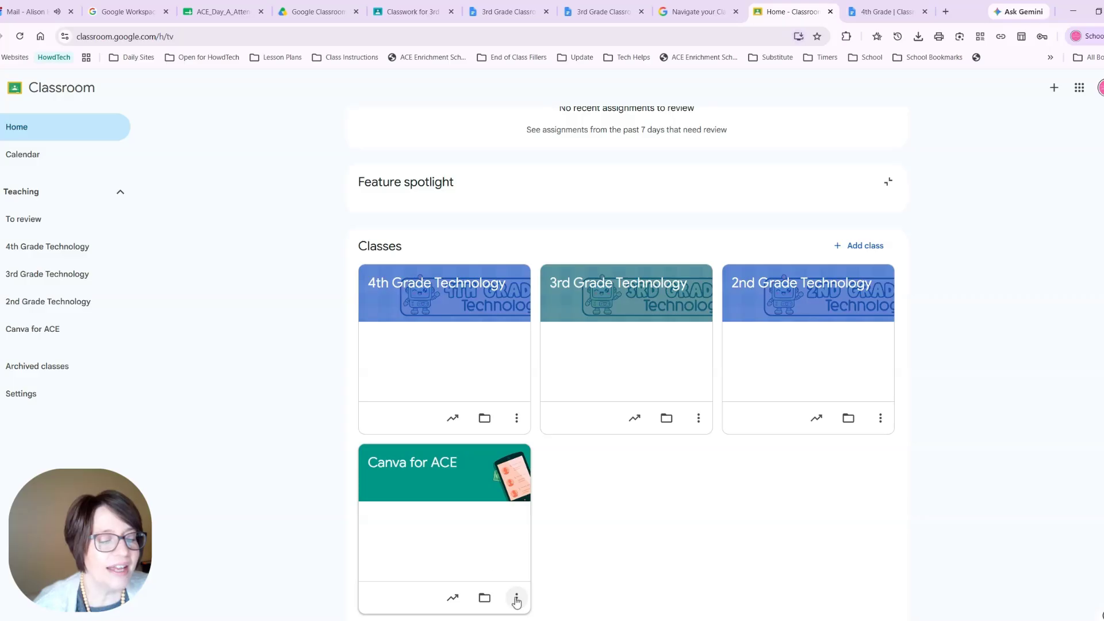
{"action": "left_click", "coordinate": [517, 598]}
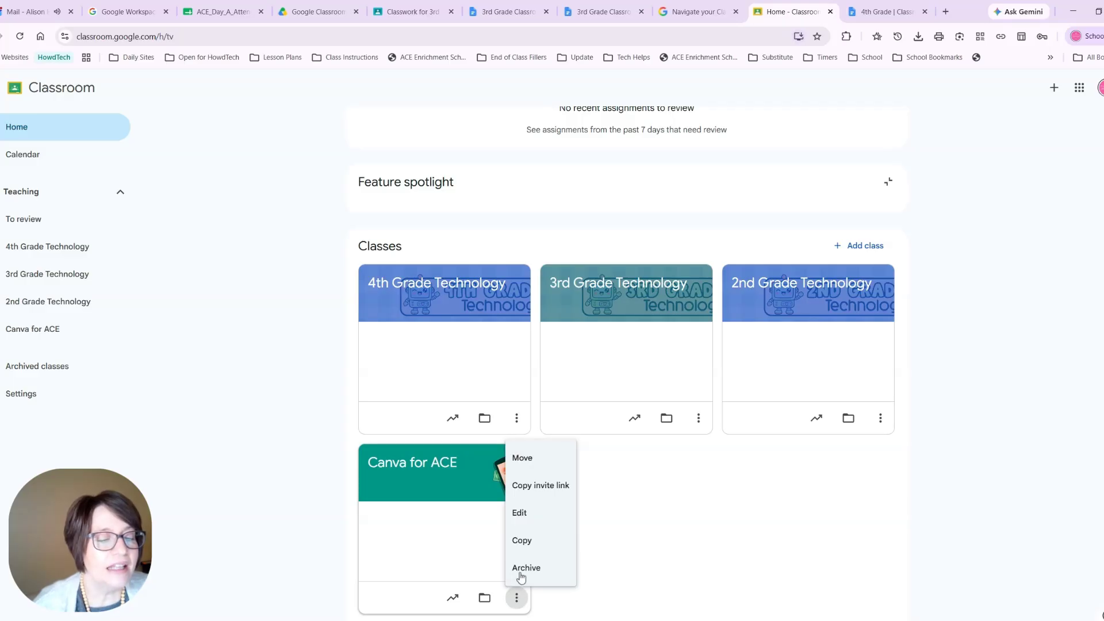
{"action": "left_click", "coordinate": [523, 569]}
{"action": "left_click", "coordinate": [690, 476]}
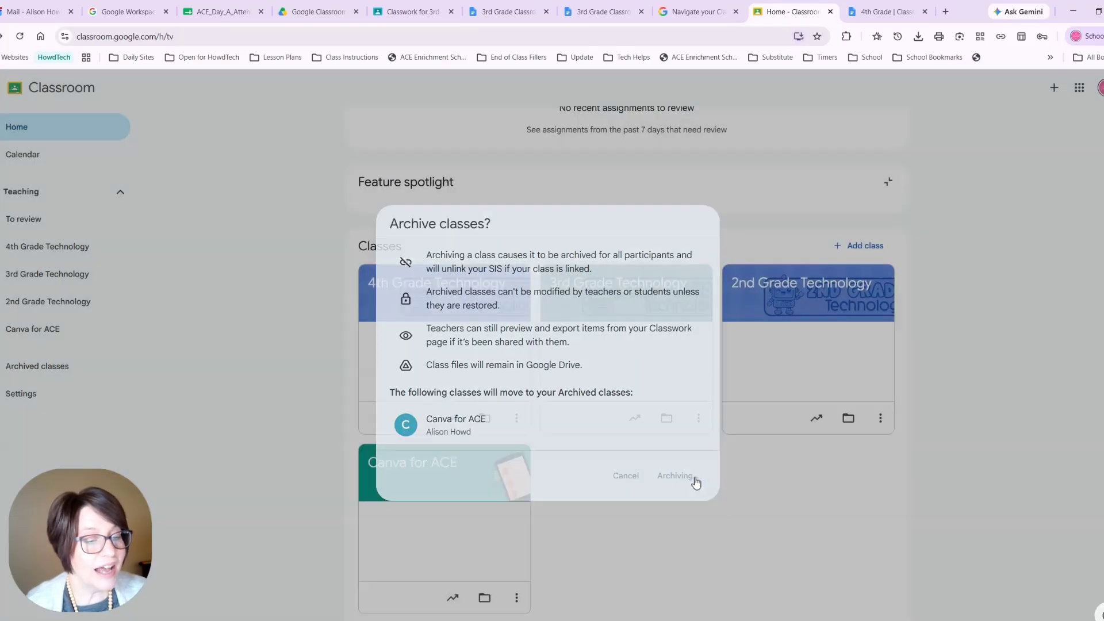